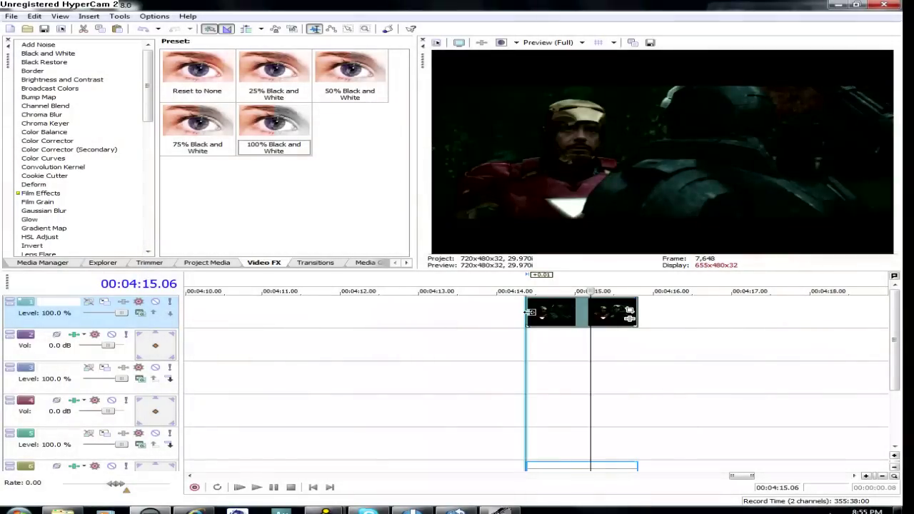
Scrub back and forth through the video clip on the first track to examine how the shot moves
left_click(530, 312)
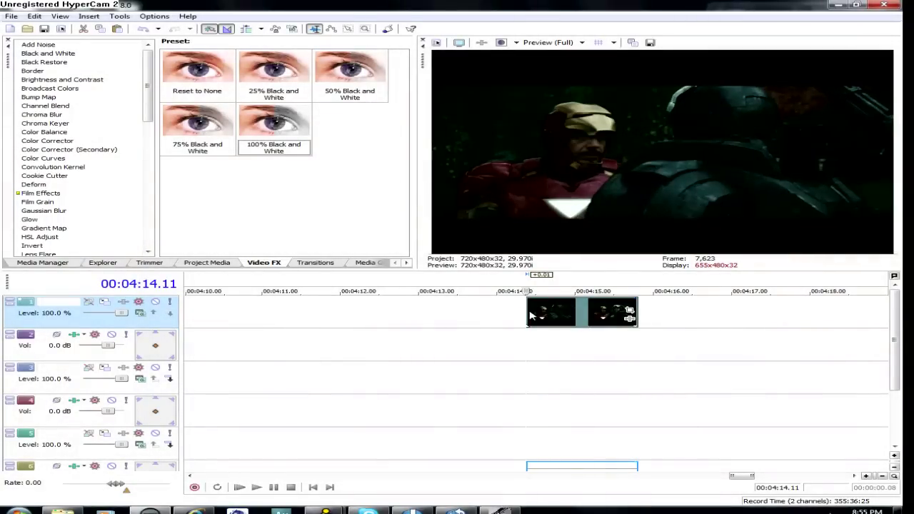
left_click(542, 308)
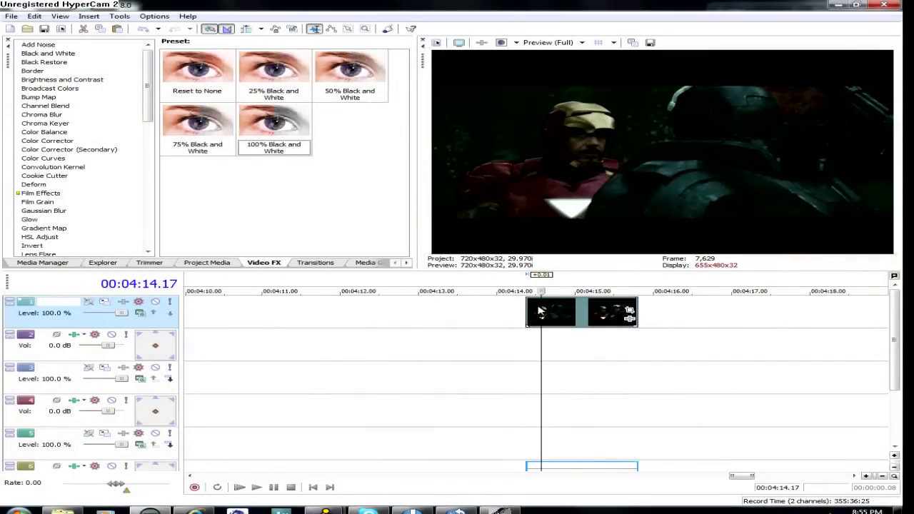
left_click(547, 307)
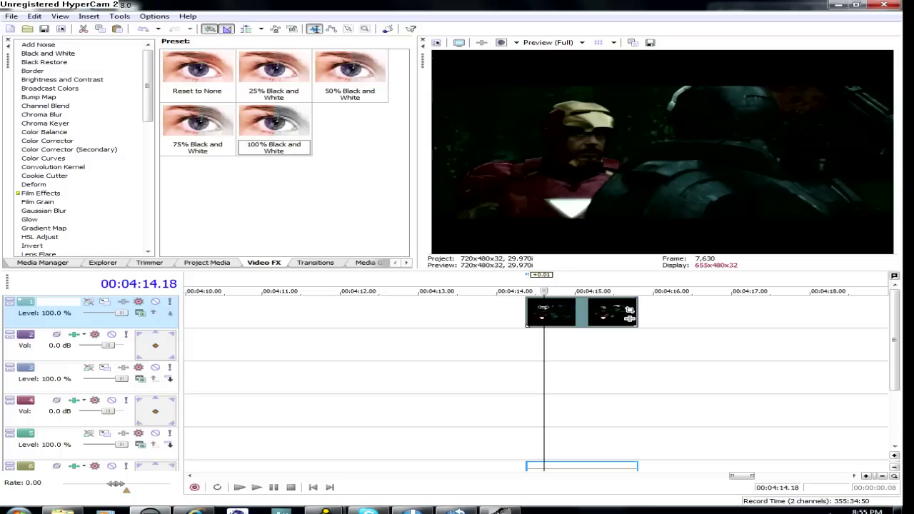
left_click(526, 308)
left_click(538, 314)
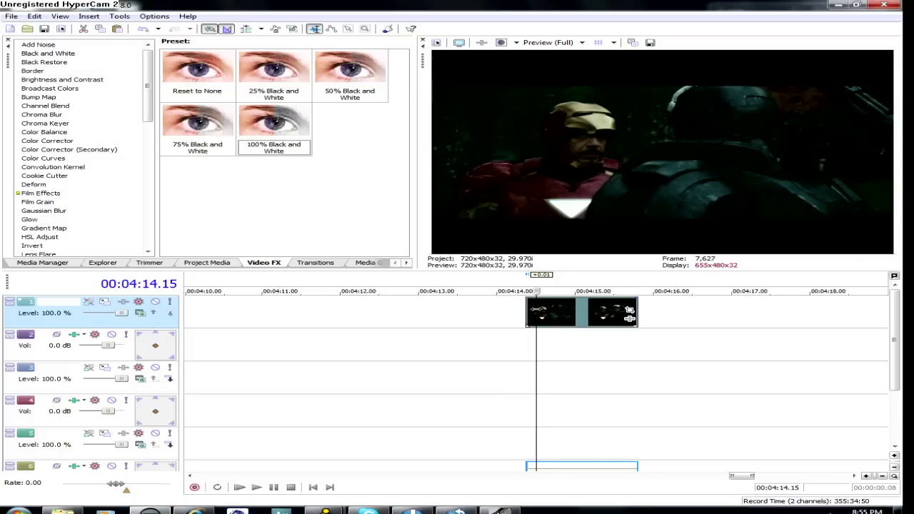
left_click_drag(537, 309, 597, 321)
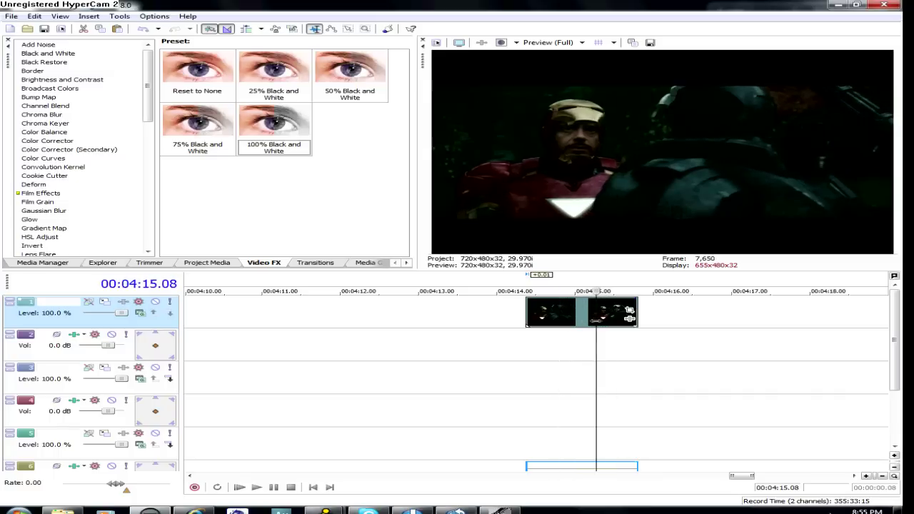
left_click(569, 323)
left_click(554, 323)
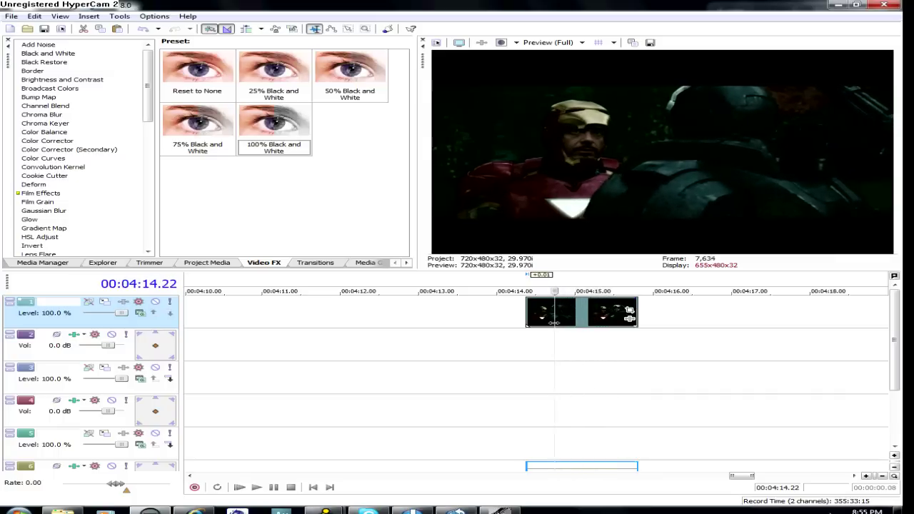
left_click(557, 323)
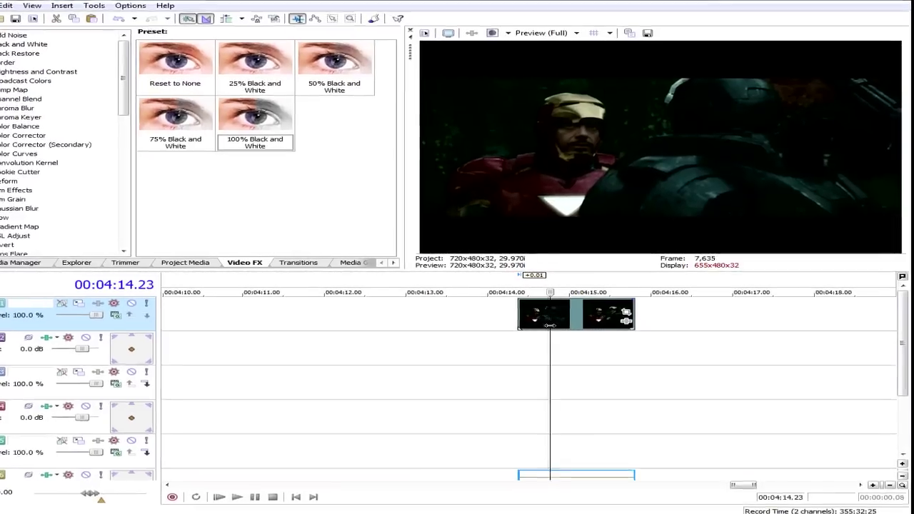
left_click(547, 322)
Copy the first track's clip and paste it under the original, onto the two empty video tracks below
left_click(505, 323)
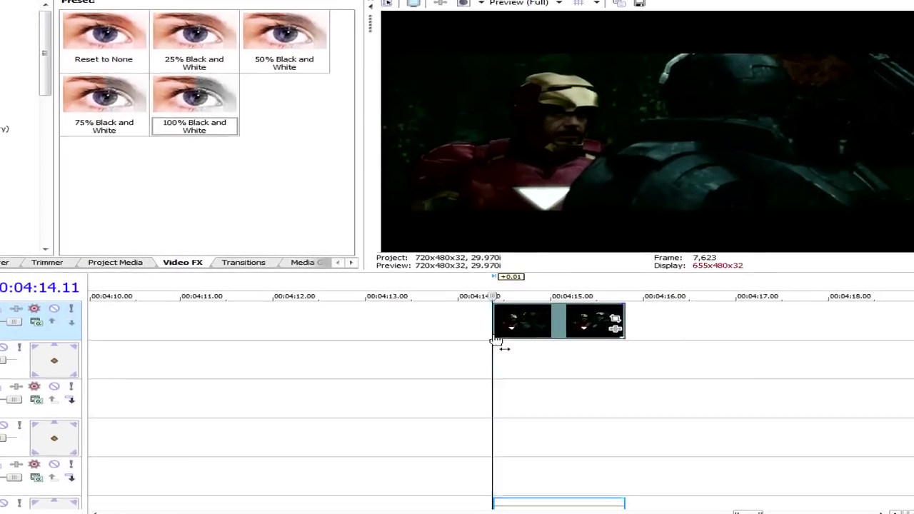
right_click(520, 324)
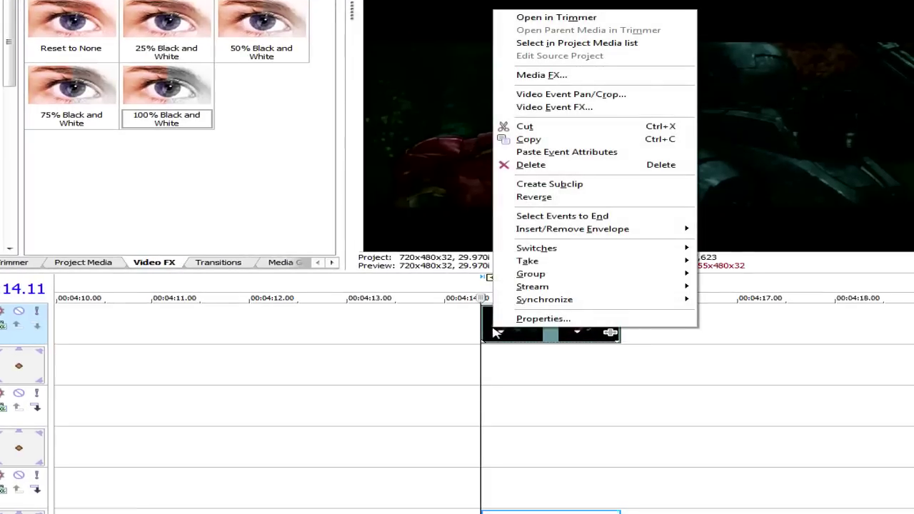
left_click(548, 142)
left_click(536, 351)
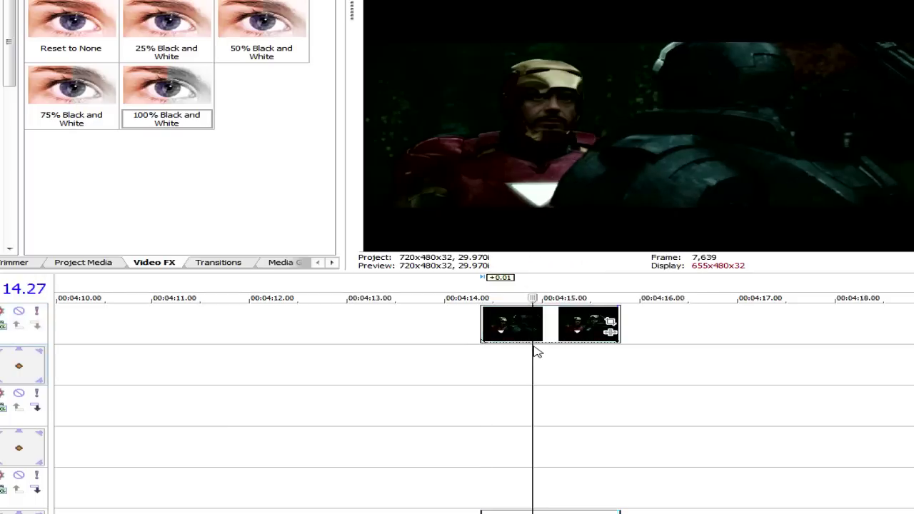
left_click(504, 333)
left_click(488, 410)
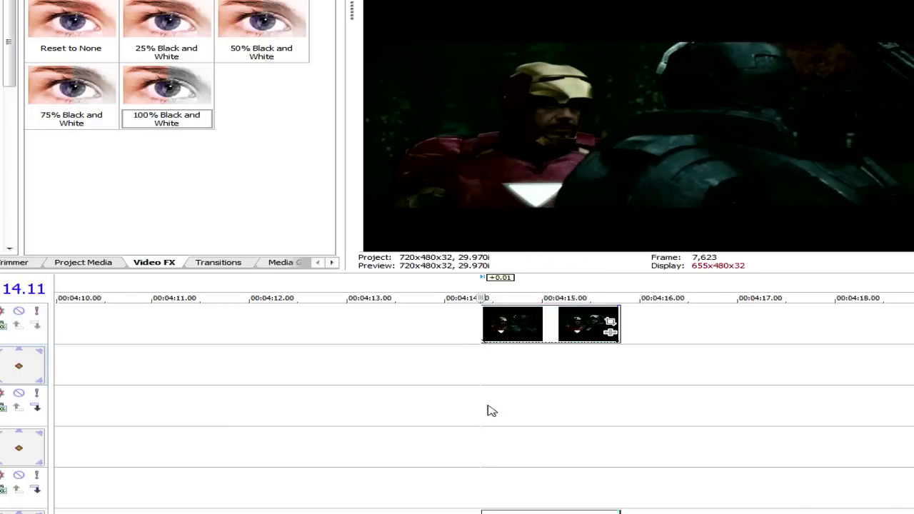
key("ctrl+v")
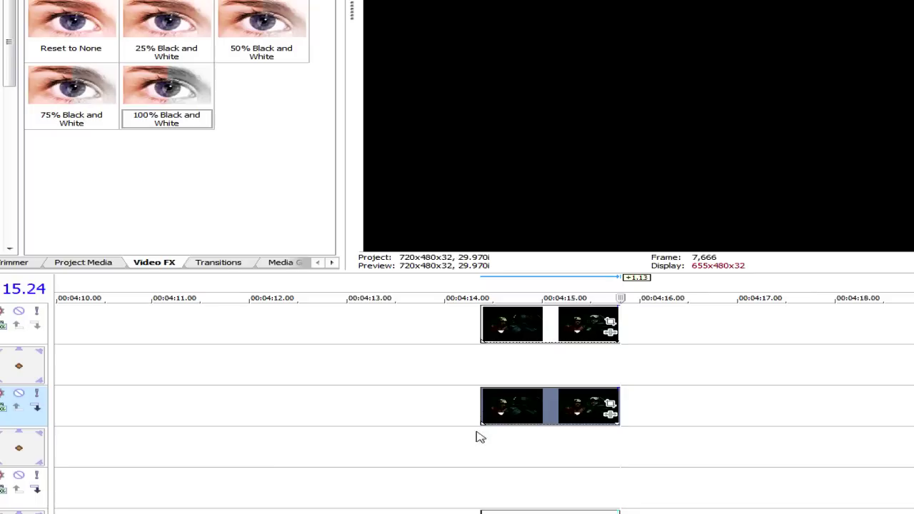
left_click(490, 488)
key("ctrl+v")
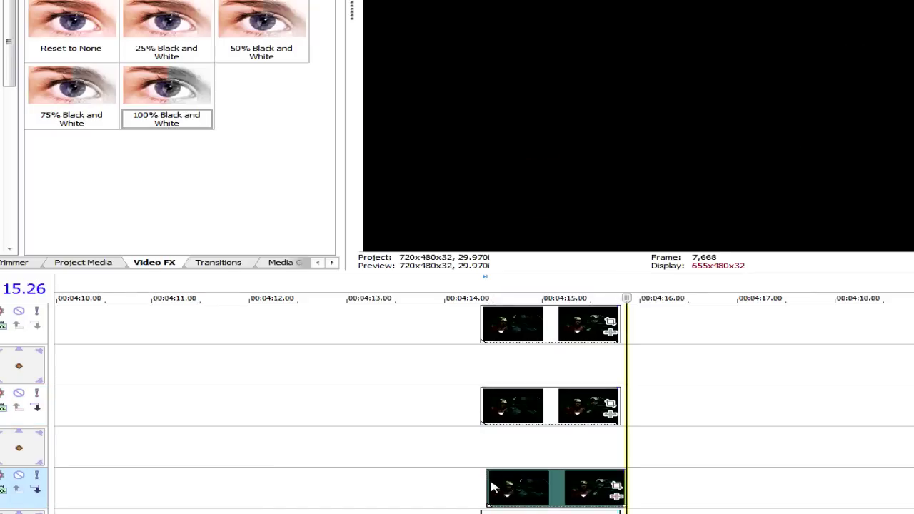
Insert a new empty video track above all existing tracks
left_click(472, 379)
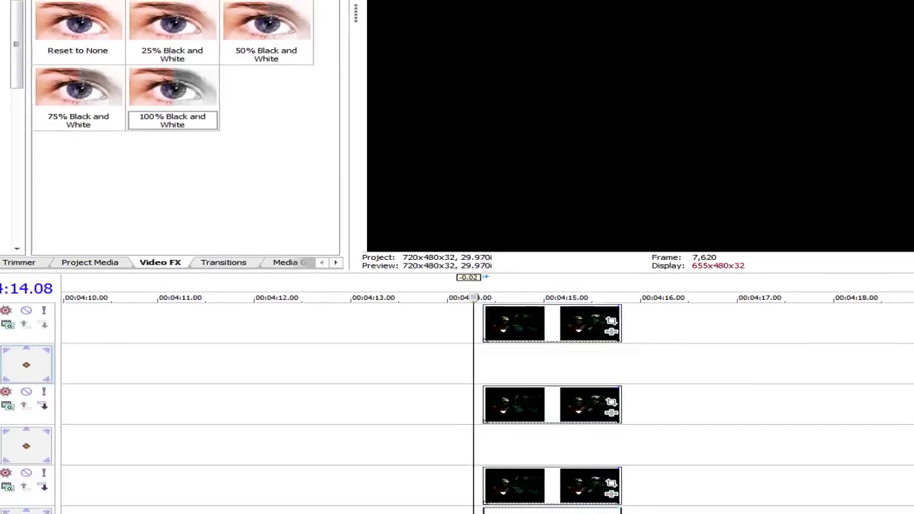
scroll(472, 400, "down", 1)
left_click_drag(913, 330, 904, 376)
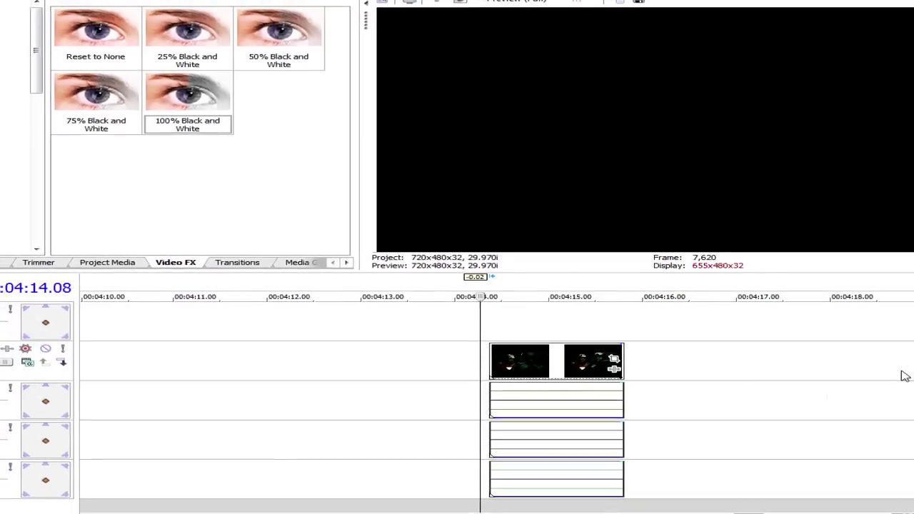
right_click(16, 413)
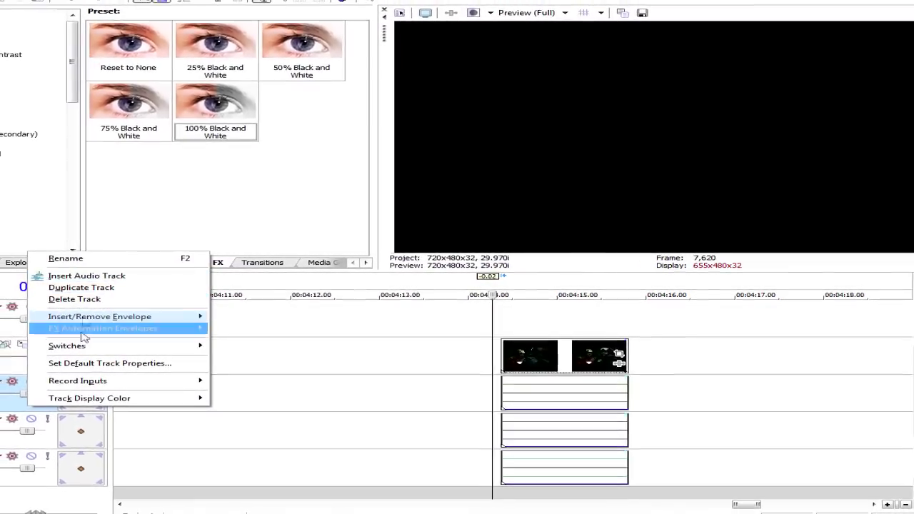
left_click(2, 401)
right_click(2, 403)
left_click(36, 475)
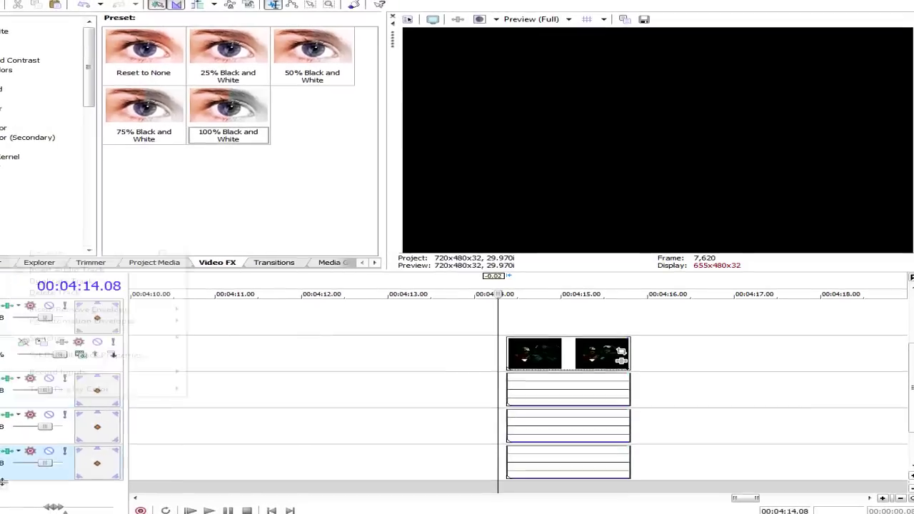
right_click(2, 488)
left_click(61, 458)
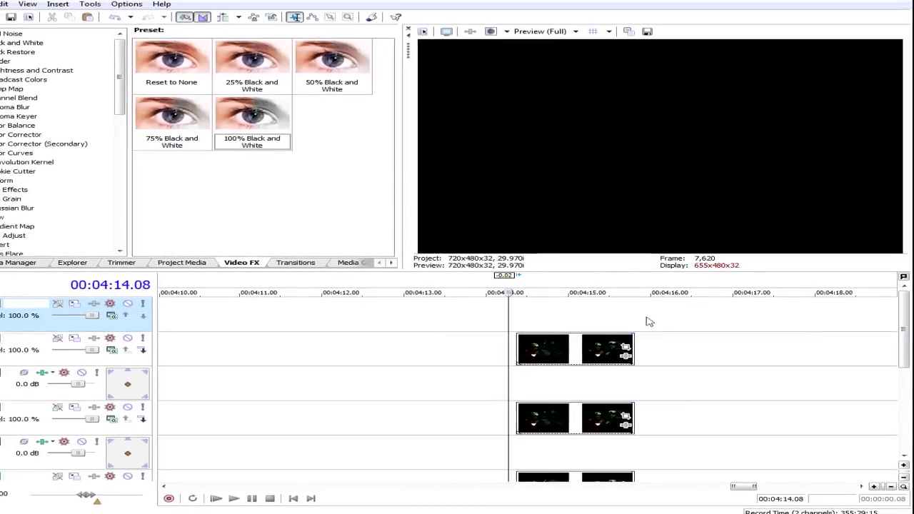
Paste the copied clip onto the new top track, aligned with the others, and return the playhead to its start at 00:04:14.11
left_click(519, 315)
key("ctrl+v")
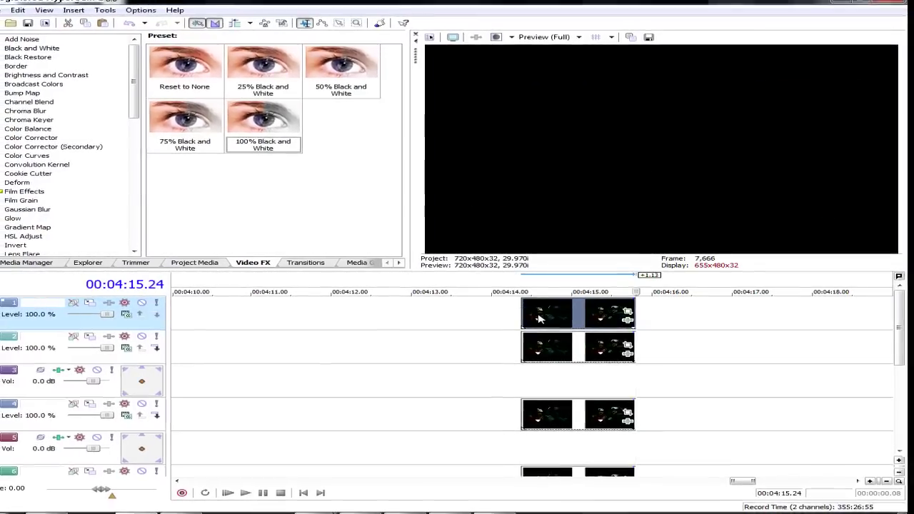
left_click(525, 312)
left_click(526, 310)
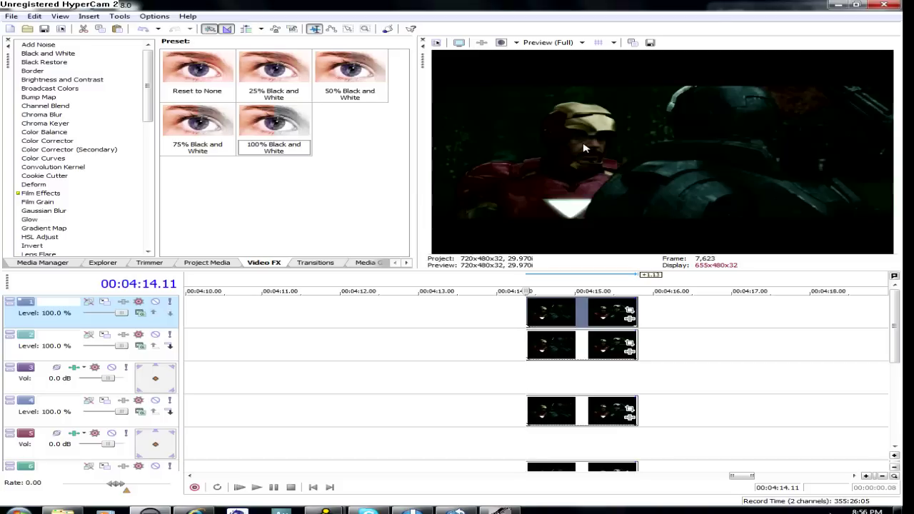
Open Event Pan/Crop for the top track's clip and enable its mask at the first frame
left_click(563, 319)
left_click(631, 314)
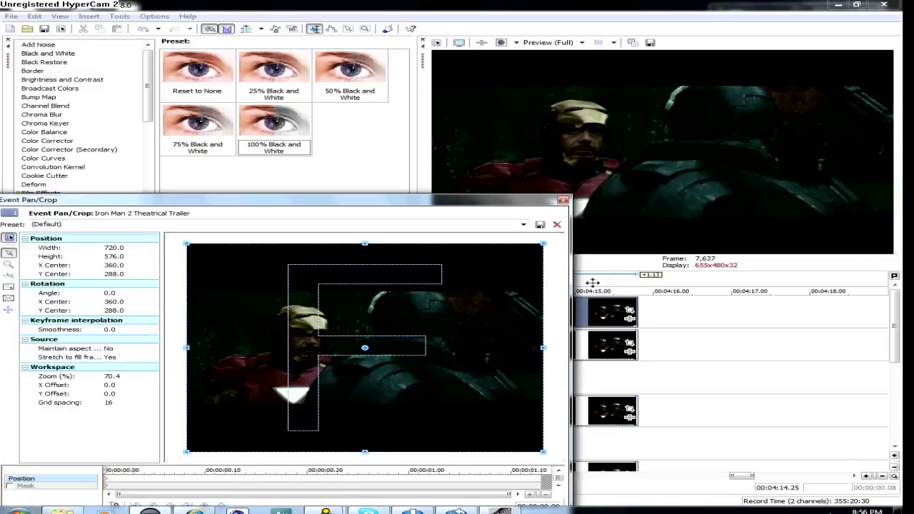
left_click(70, 489)
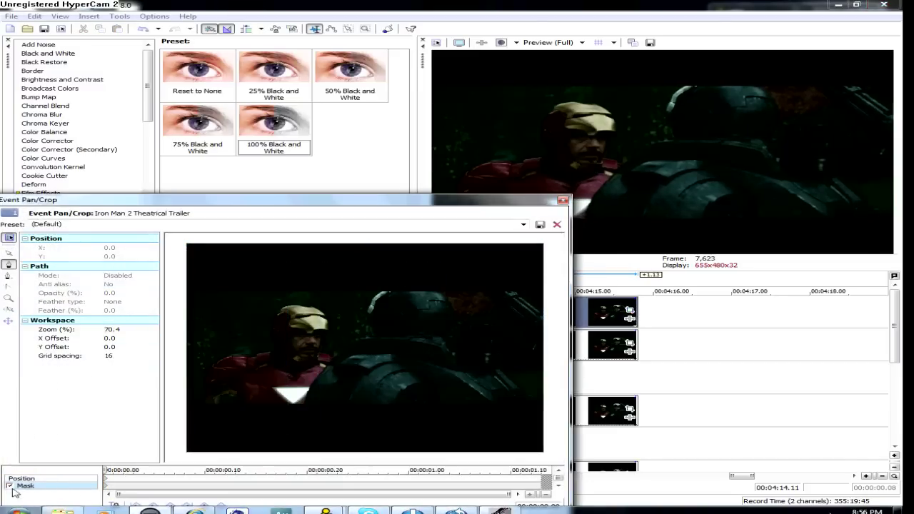
scroll(234, 442, "up", 3)
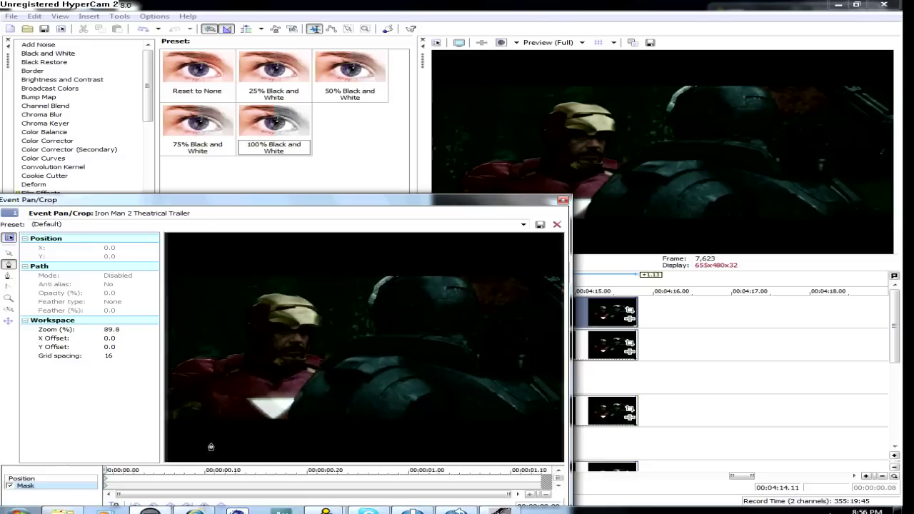
Draw a closed triangular mask path around the white light on Iron Man's chest
left_click(247, 440)
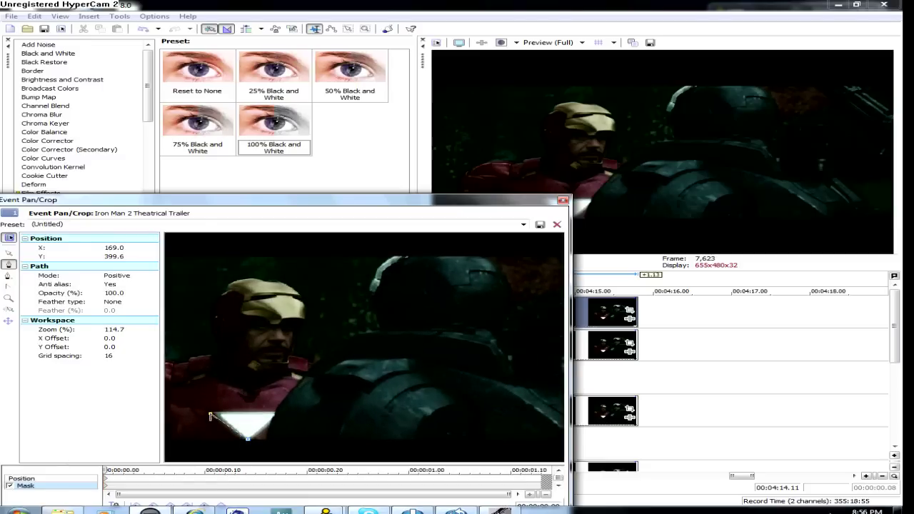
key("ctrl+z")
left_click(213, 413)
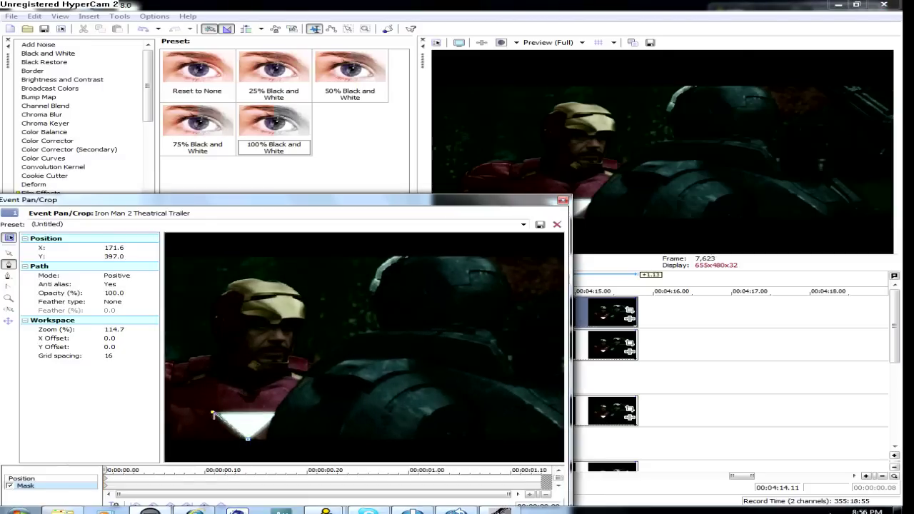
left_click(250, 441)
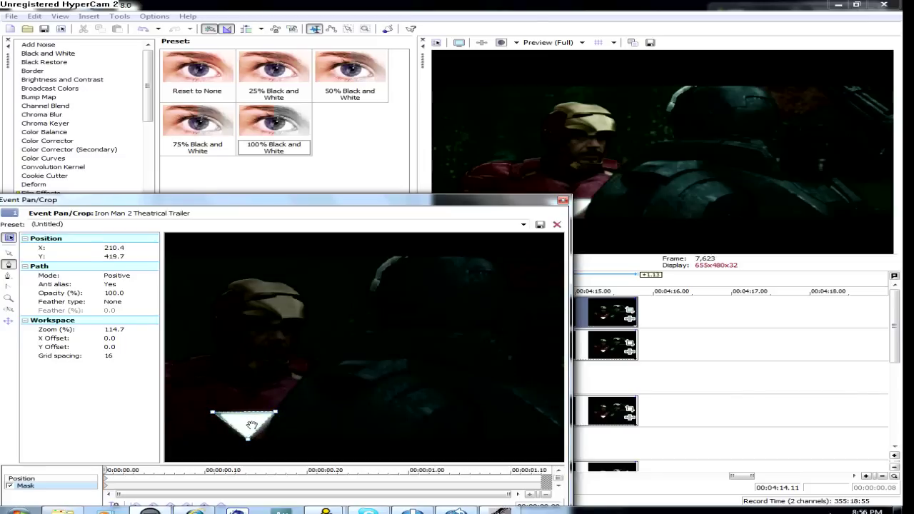
left_click(251, 426)
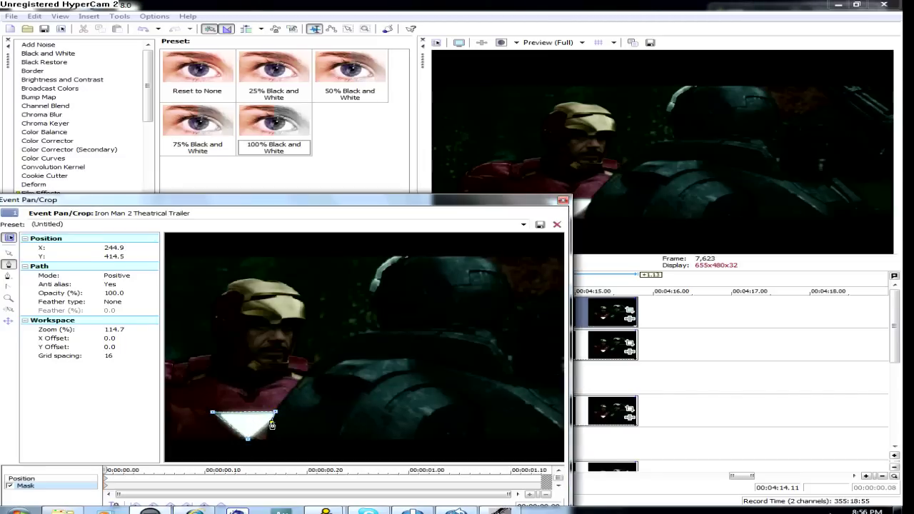
left_click(249, 441)
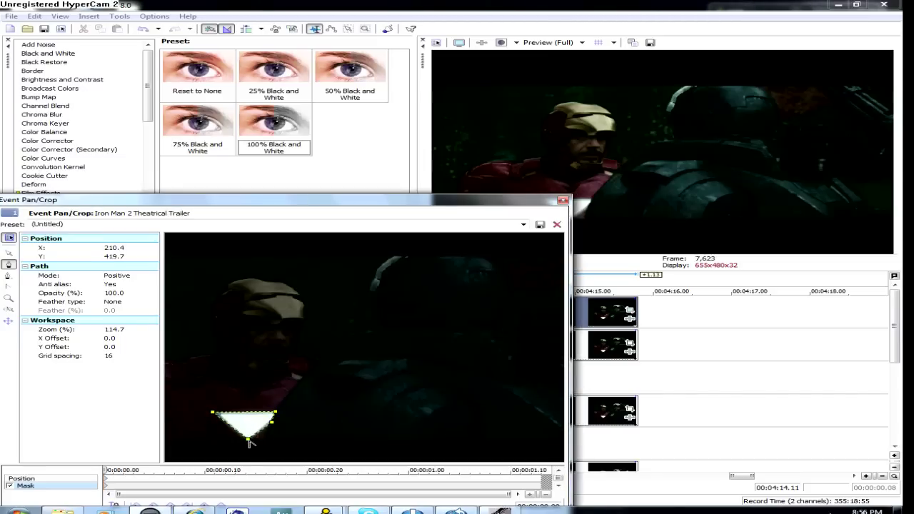
Set the mask's feather type to Both with a 1.0% feather, and close the Event Pan/Crop window
left_click(130, 303)
left_click(133, 312)
left_click(143, 311)
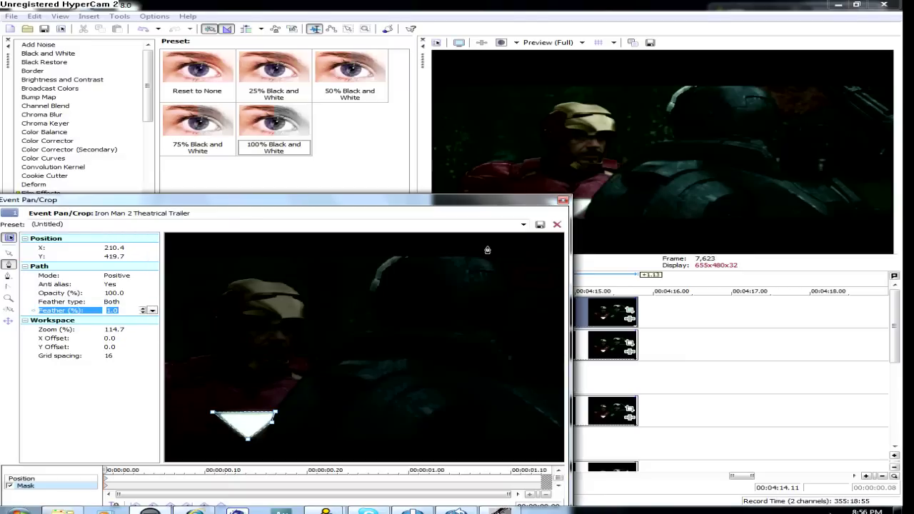
left_click(563, 201)
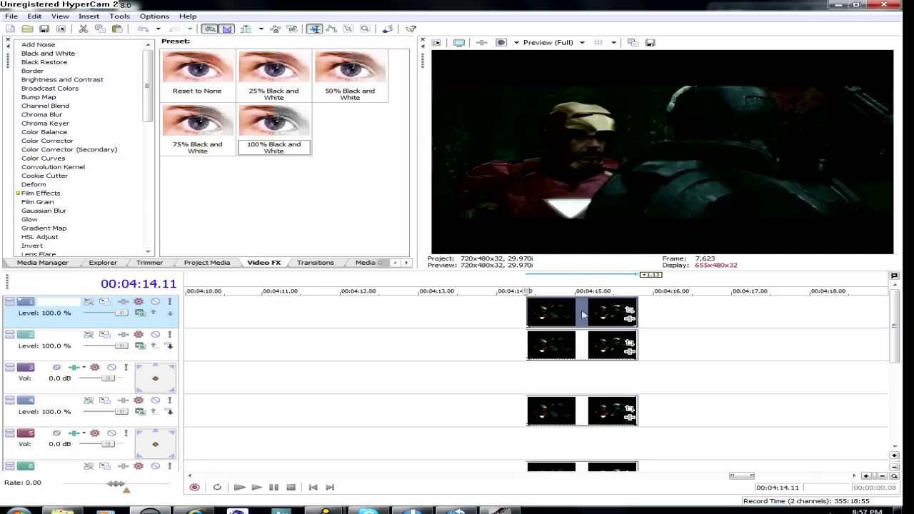
Scrub through the masked top clip to examine how the chest light moves during the shot
left_click(602, 347)
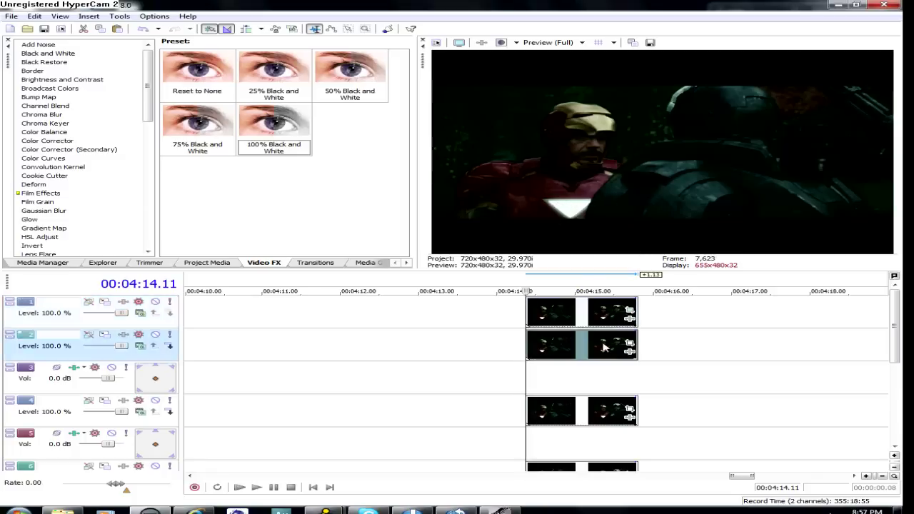
left_click(586, 311)
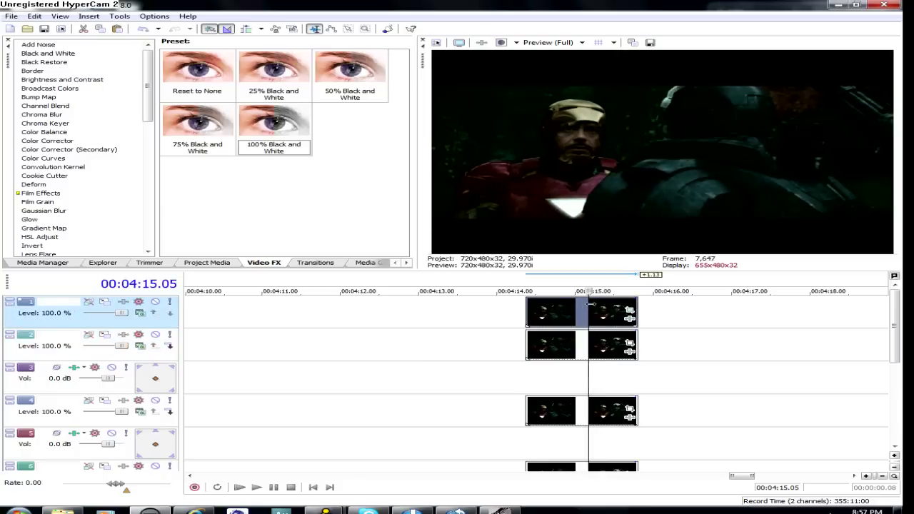
mouse_move(591, 304)
left_mouse_down()
mouse_move(548, 305)
mouse_move(624, 306)
mouse_move(578, 312)
left_mouse_up()
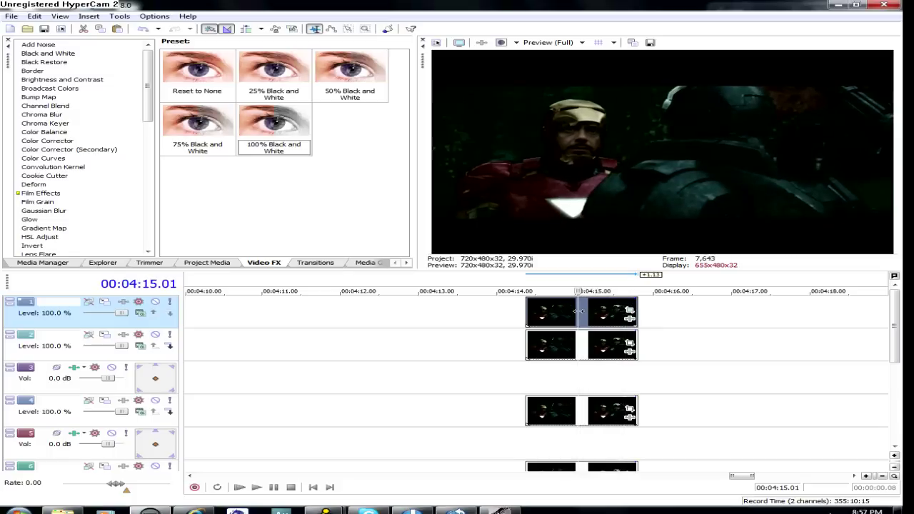
left_click(604, 315)
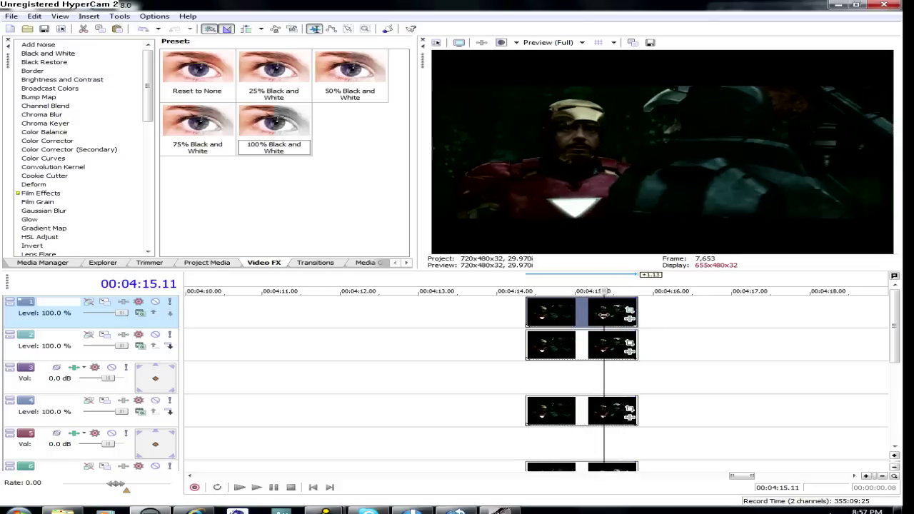
left_click(578, 314)
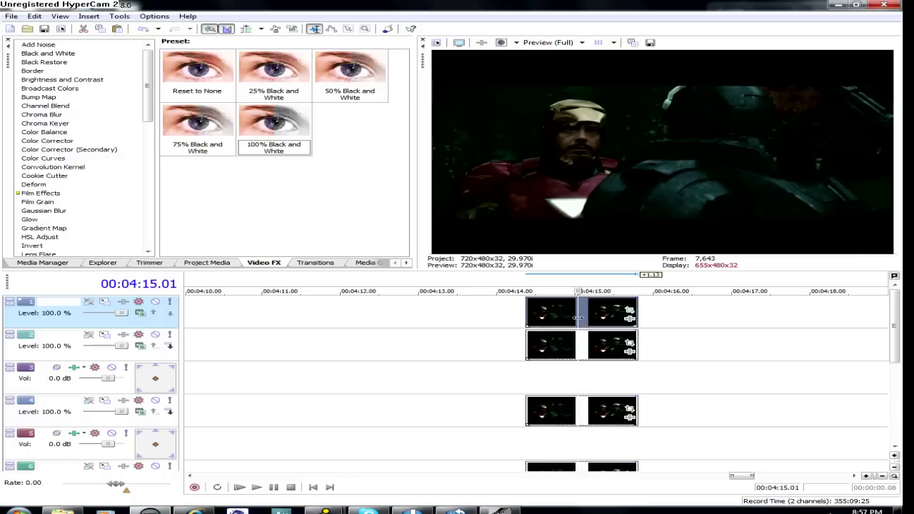
Compare the chest light's position at frames in the middle and near the start of the top clip
left_click(591, 316)
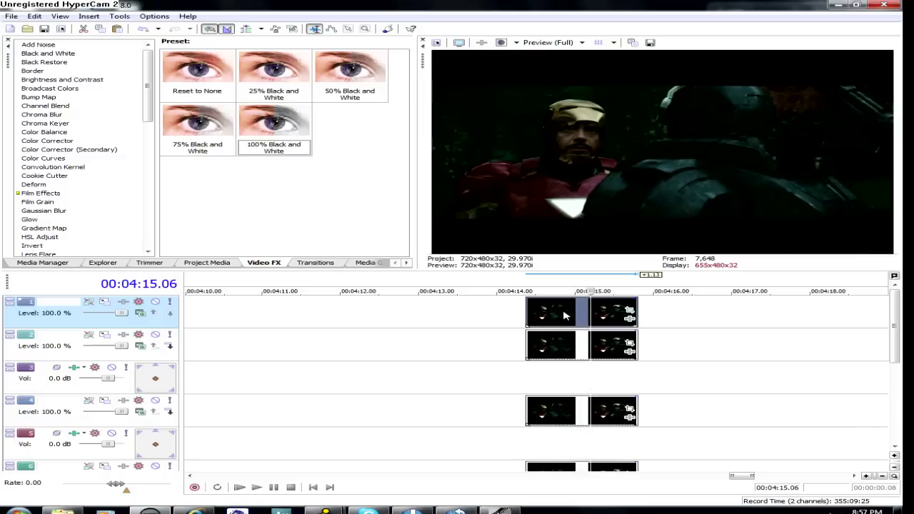
left_click(563, 317)
left_click(535, 317)
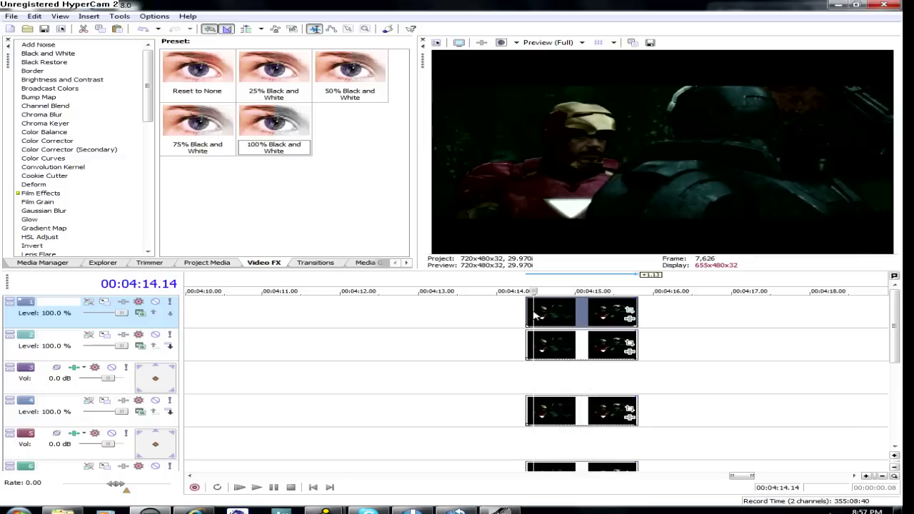
left_click(539, 312)
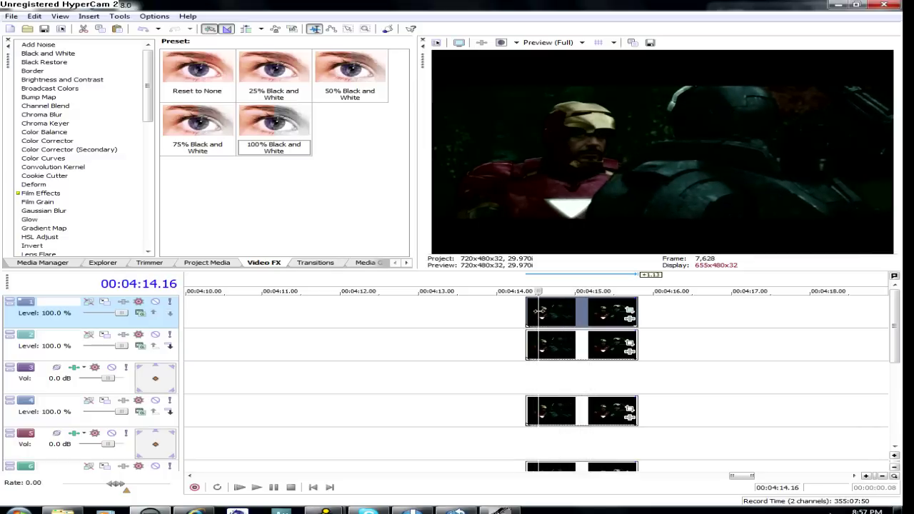
Open Event Pan/Crop for the second track's clip and enable its mask at the first frame
left_click(549, 350)
right_click(549, 350)
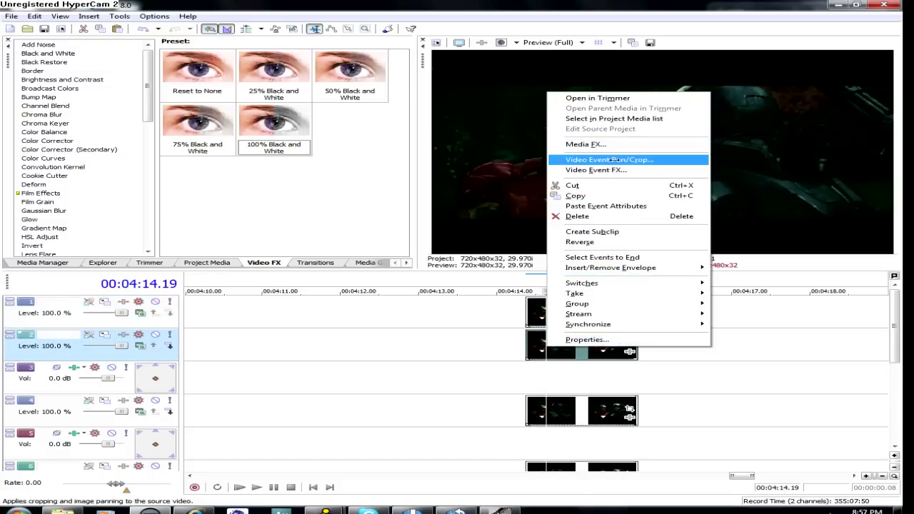
left_click(613, 159)
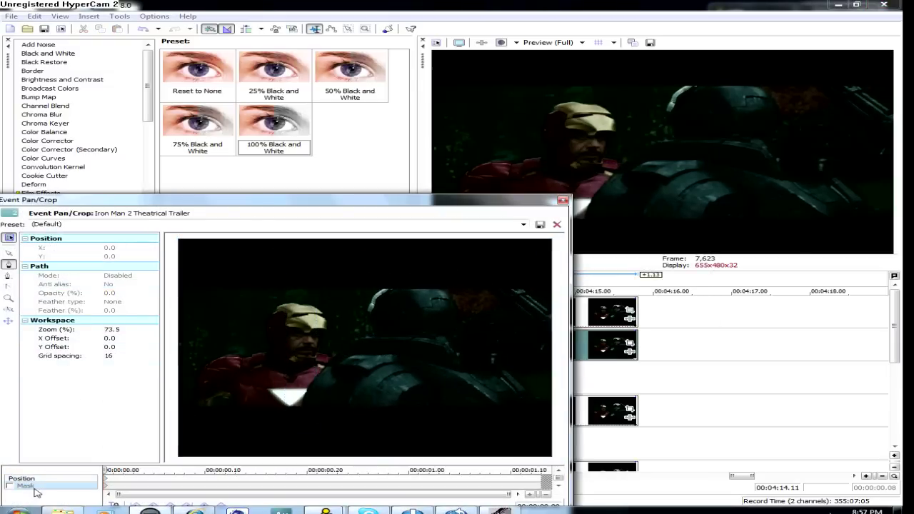
scroll(275, 393, "up", 5)
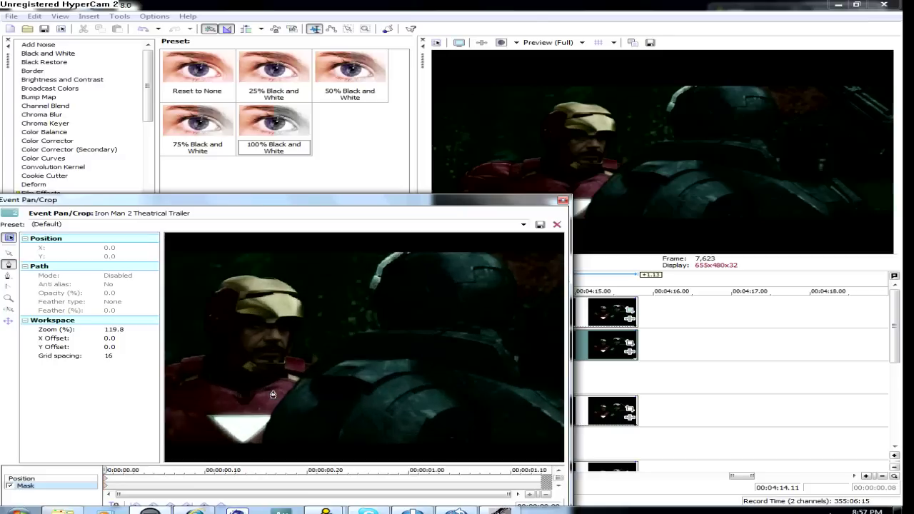
Draw a closed mask path around Iron Man's exposed face, from the chin up to the helmet's edge and back
left_click(261, 370)
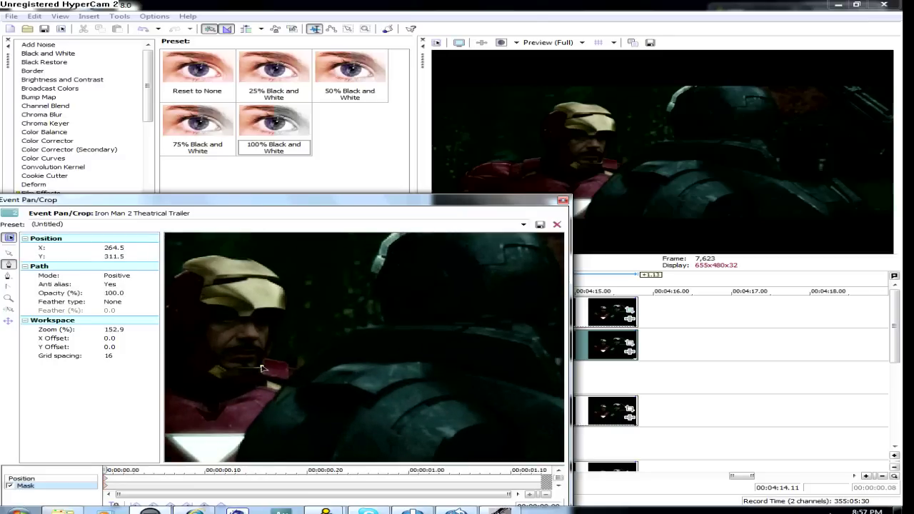
left_click(228, 372)
left_click(219, 363)
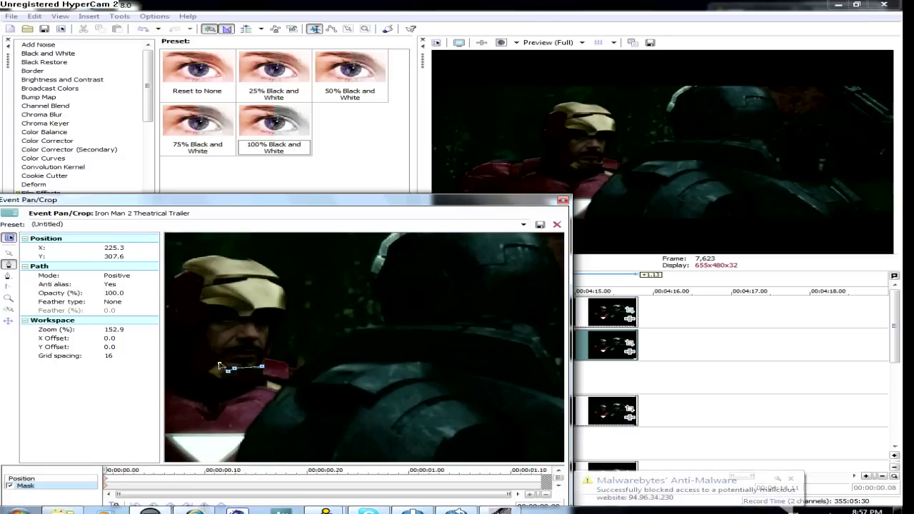
left_click(210, 349)
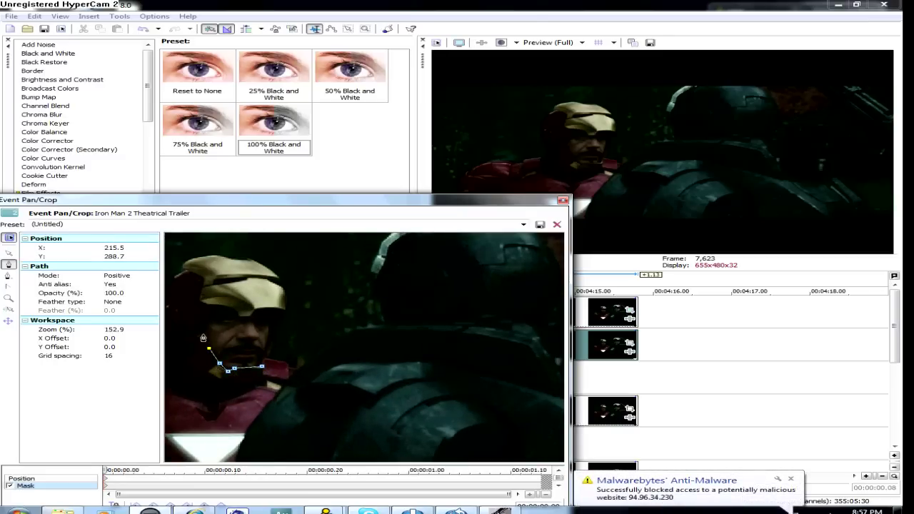
left_click(213, 310)
left_click(237, 317)
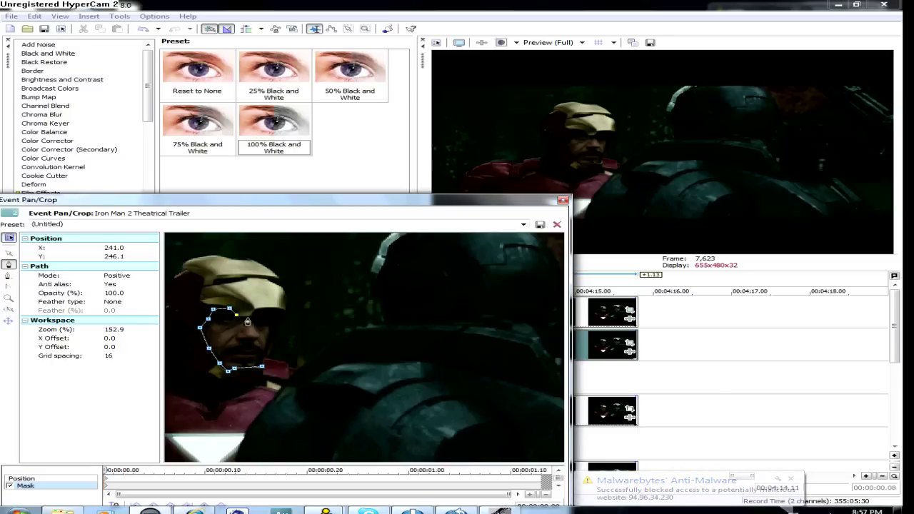
left_click(248, 319)
left_click(262, 313)
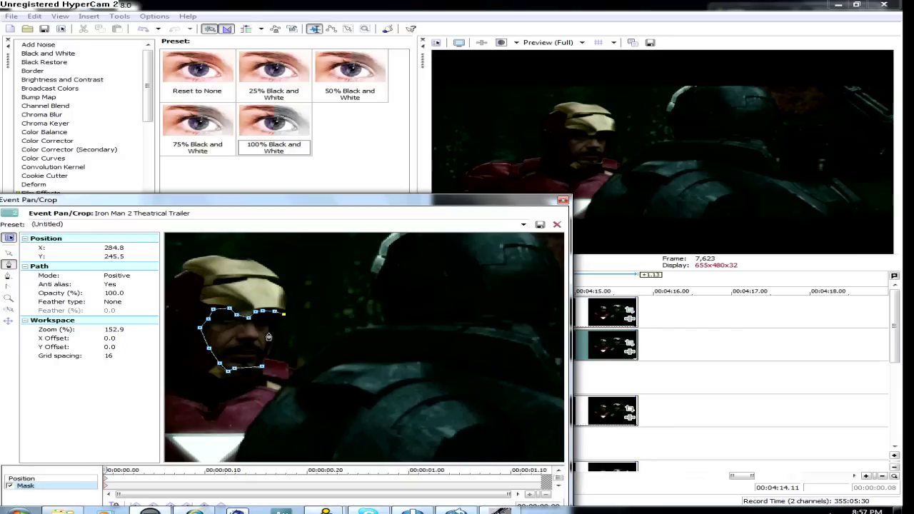
key("ctrl+z")
left_click(272, 325)
left_click_drag(272, 328, 270, 322)
left_click_drag(261, 368, 260, 365)
left_click(261, 365)
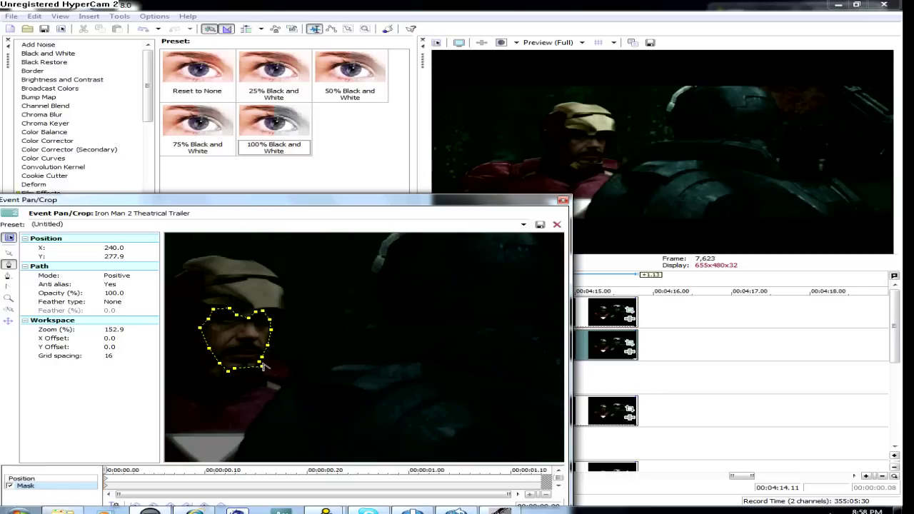
Set the face mask's feather type to Both with a 1.0% feather, and close the Event Pan/Crop window
left_click(309, 340)
left_click(127, 305)
left_click(118, 323)
left_click(140, 309)
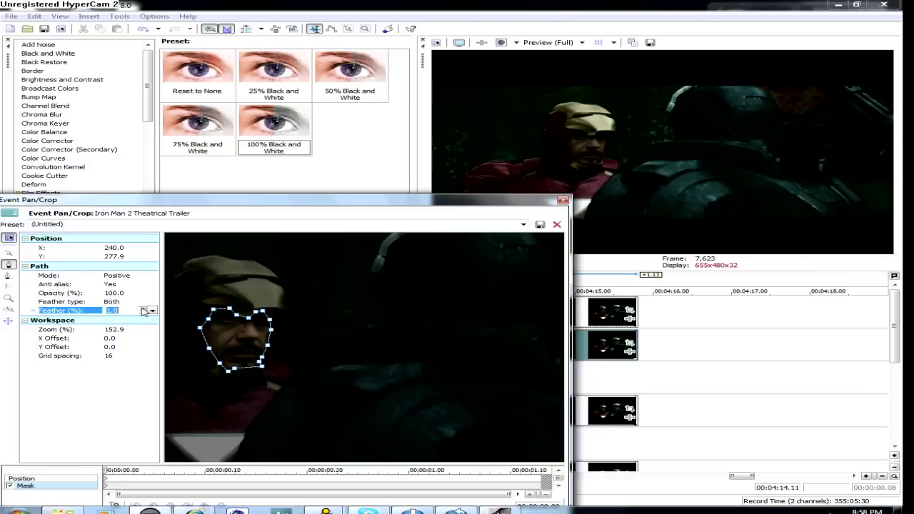
left_click(563, 201)
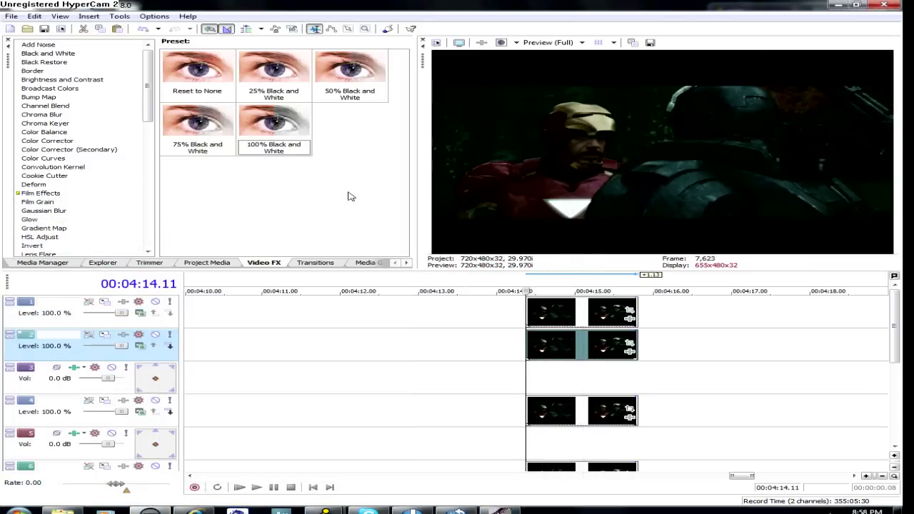
Open Event Pan/Crop for the clip on track 4 and enable its mask at the first frame
left_click(563, 413)
right_click(563, 412)
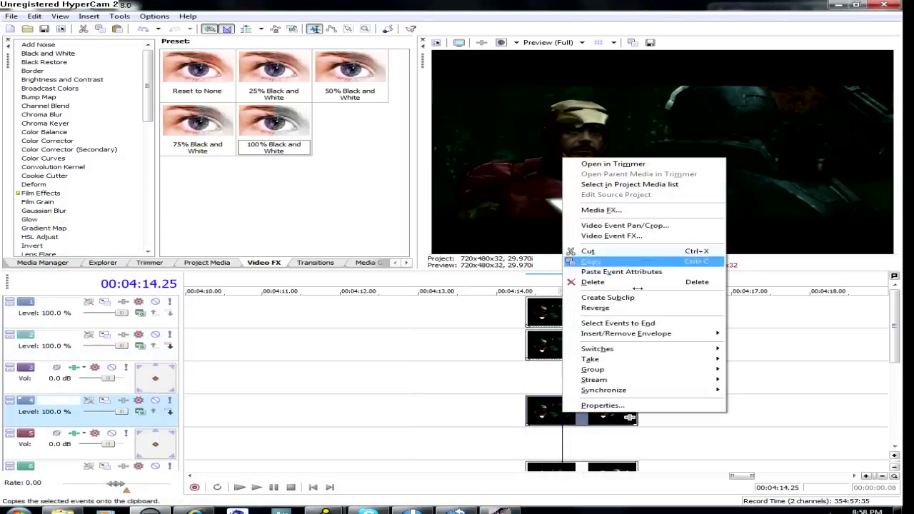
left_click(647, 225)
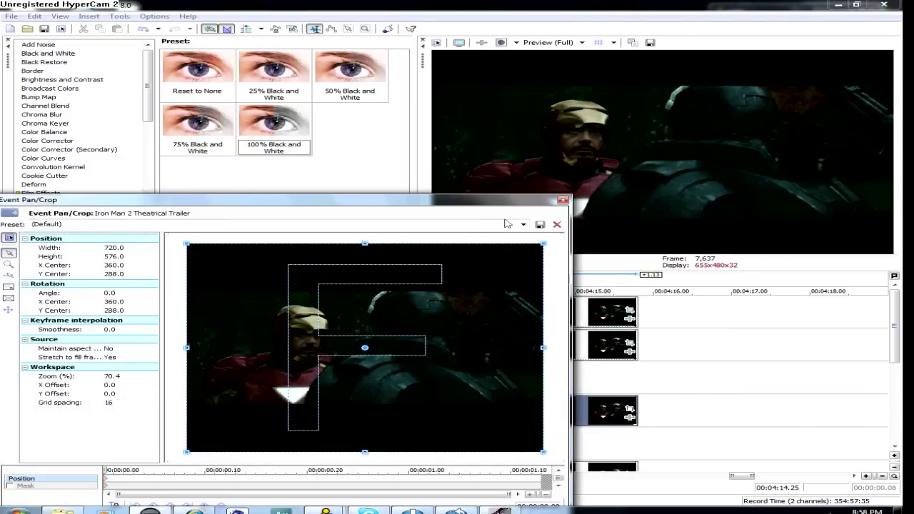
left_click(11, 486)
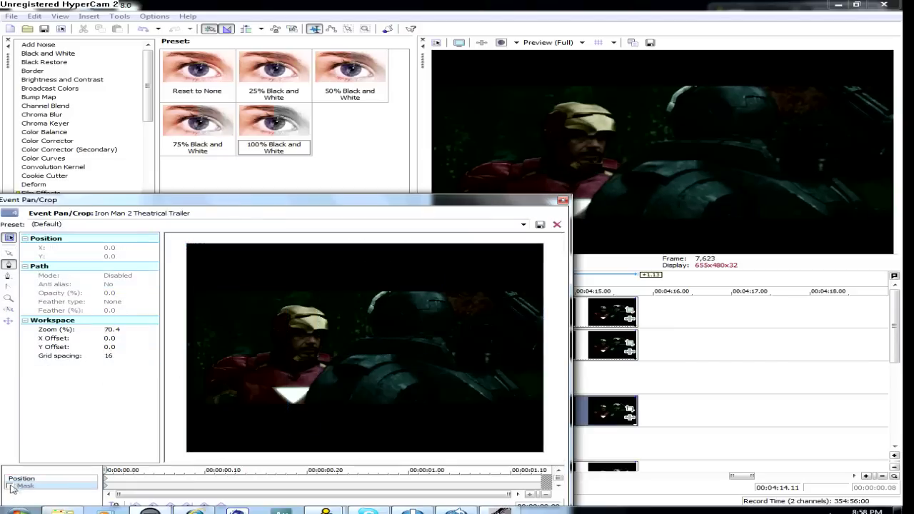
scroll(182, 397, "up", 1)
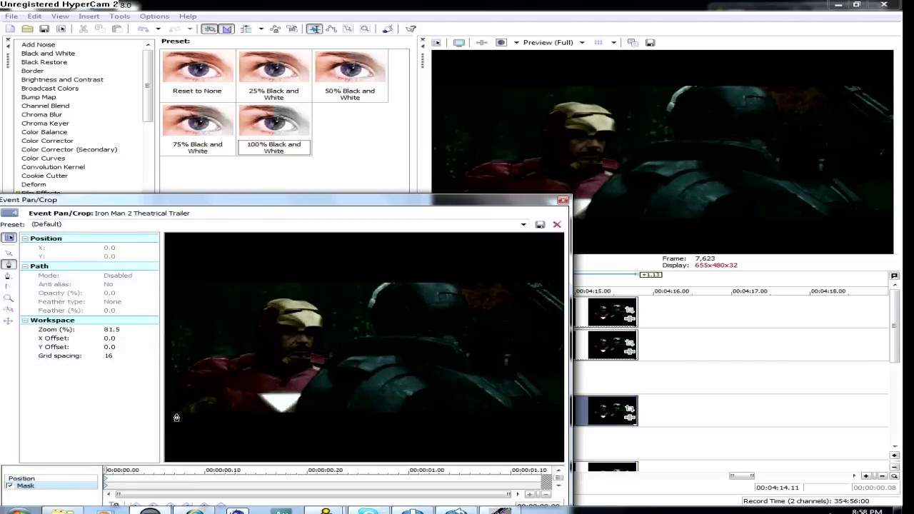
Draw a closed mask path around Iron Man's whole visible figure, following the shoulders, helmet and edge of the foreground suit
left_click(178, 415)
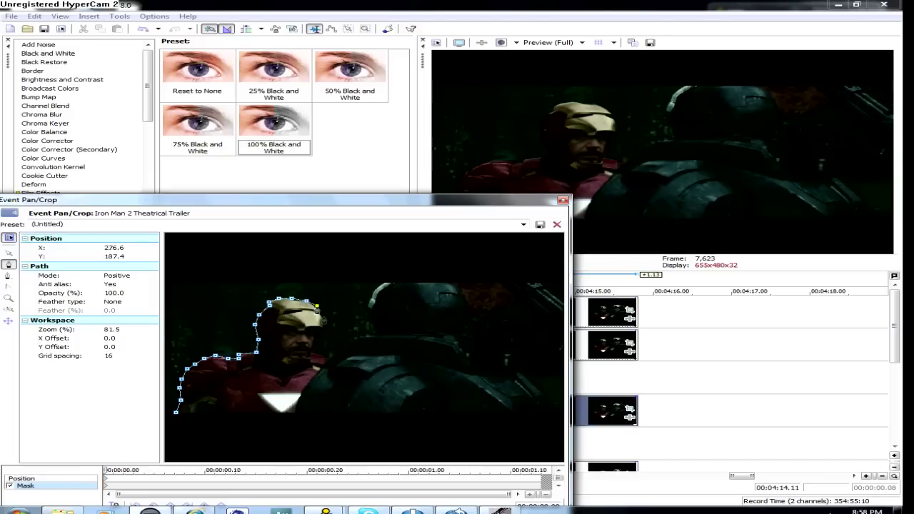
left_click_drag(316, 307, 325, 318)
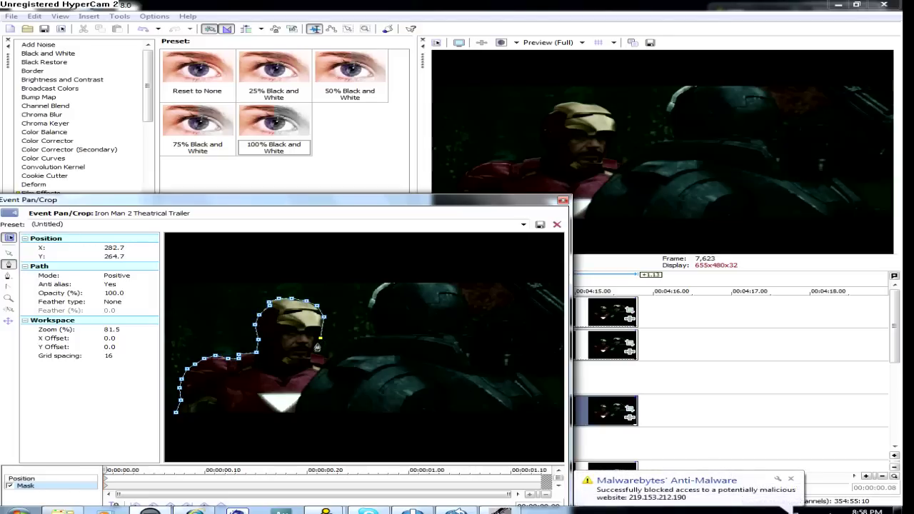
left_click_drag(317, 348, 322, 334)
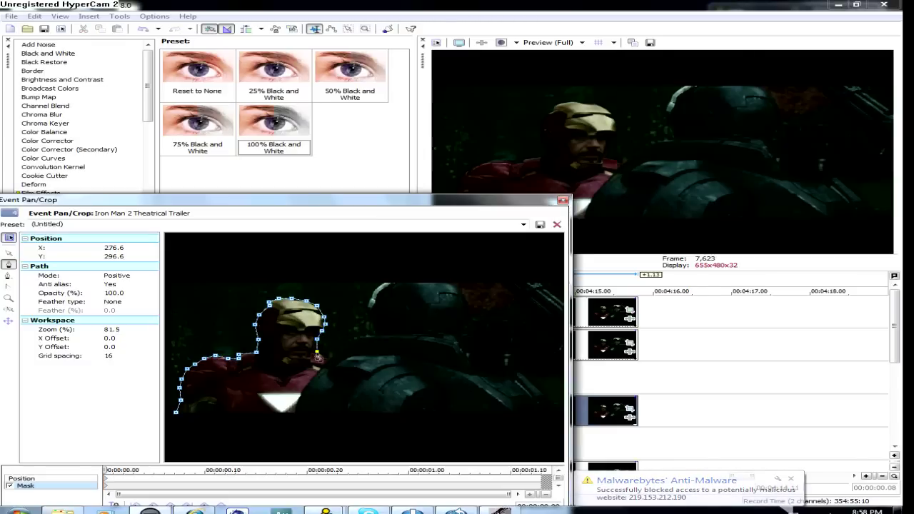
left_click_drag(317, 357, 327, 360)
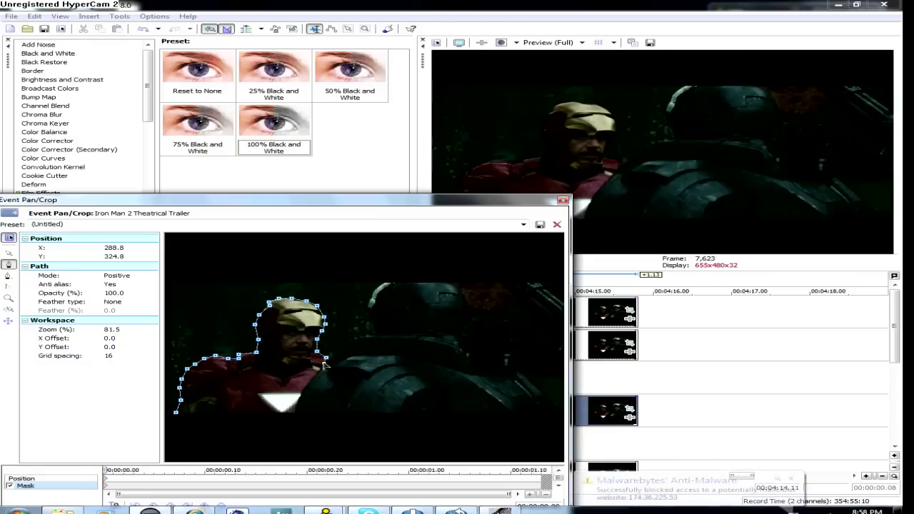
left_click_drag(323, 365, 299, 415)
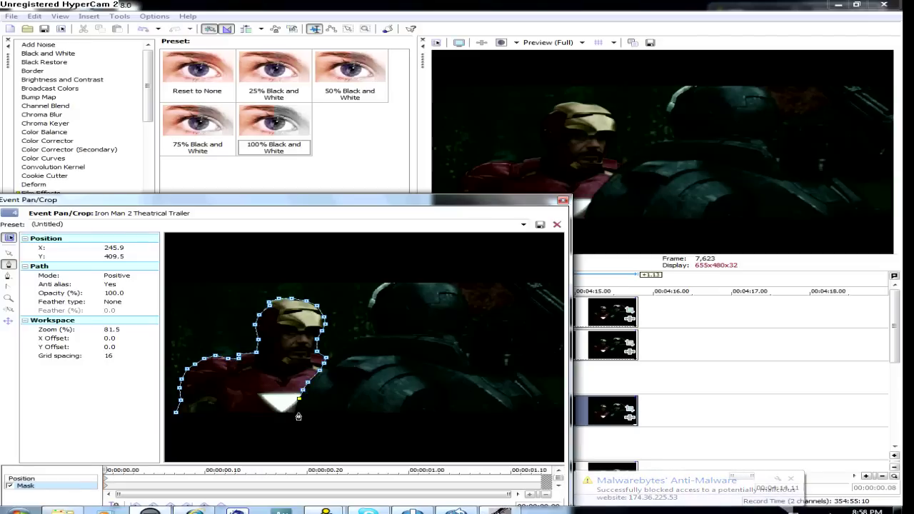
left_click(176, 413)
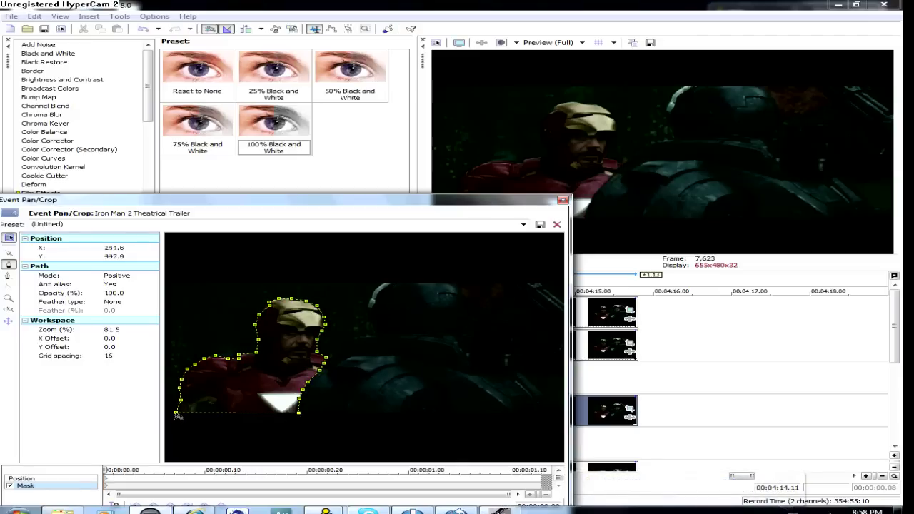
left_click(177, 413)
Set the body mask's feather type to Both with a 1.0% feather, and close the Event Pan/Crop window
left_click(136, 303)
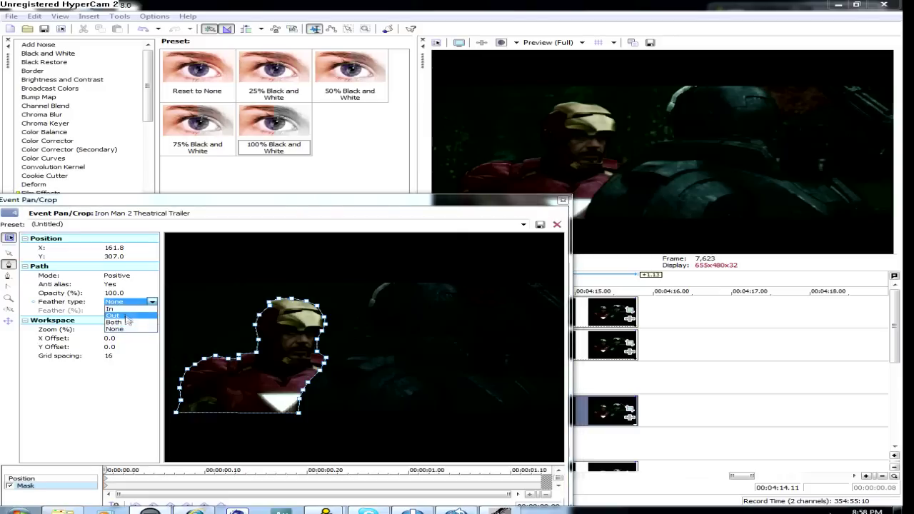
left_click(130, 325)
left_click(144, 312)
left_click(145, 305)
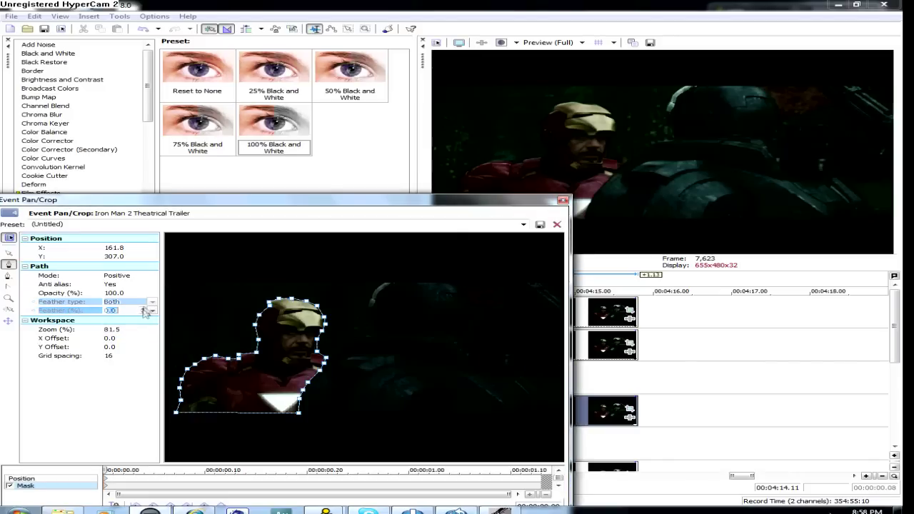
left_click(145, 311)
left_click(563, 200)
Apply the 100% Black and White video effect preset to the body-masked clip on track 4
left_click(256, 262)
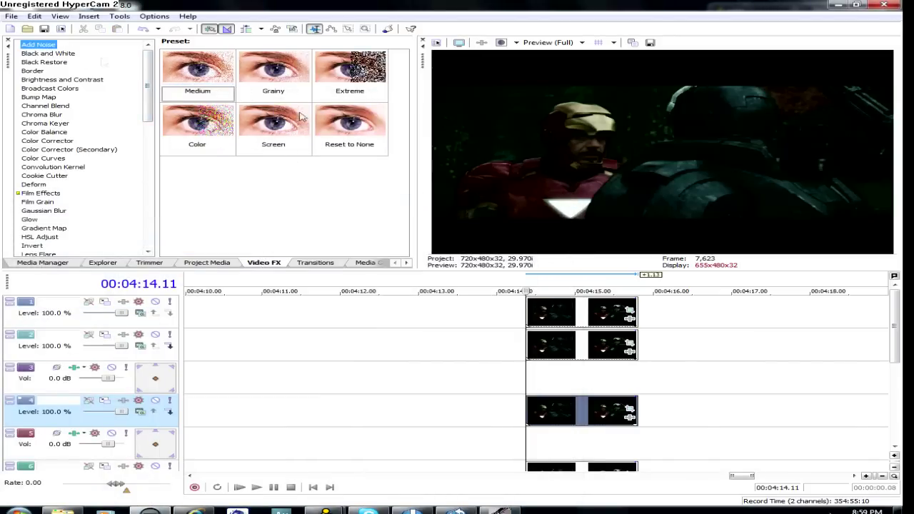
left_click(77, 54)
left_click_drag(274, 131, 570, 395)
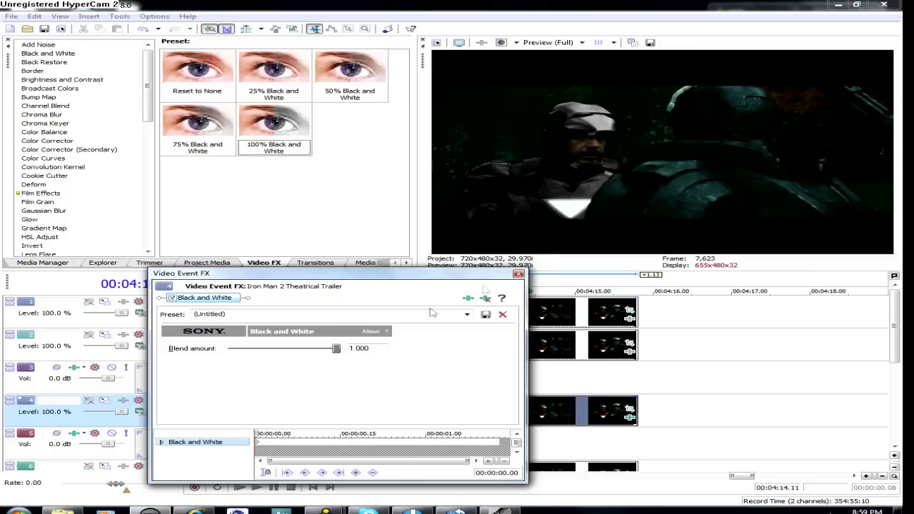
Reopen Event Pan/Crop for the track 4 clip, set its mask's feather type to Out with a 2.0% feather, and close it
left_click(630, 409)
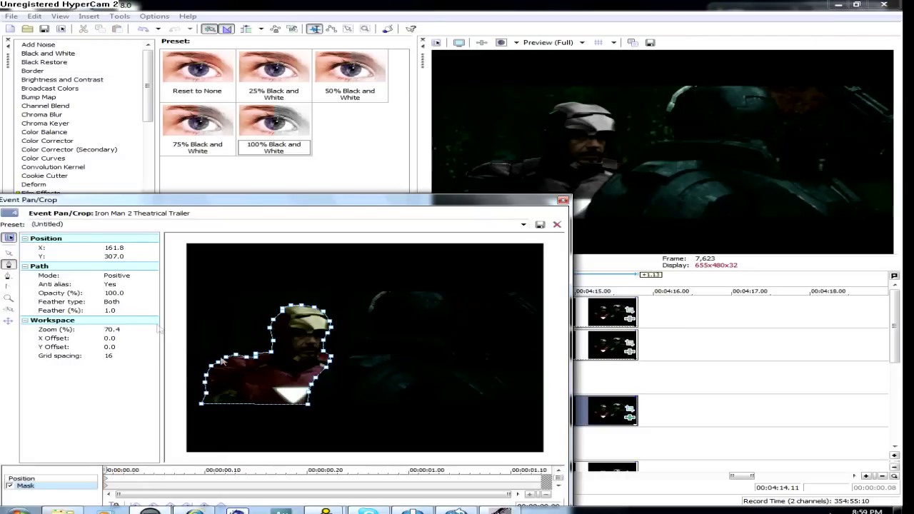
left_click(83, 303)
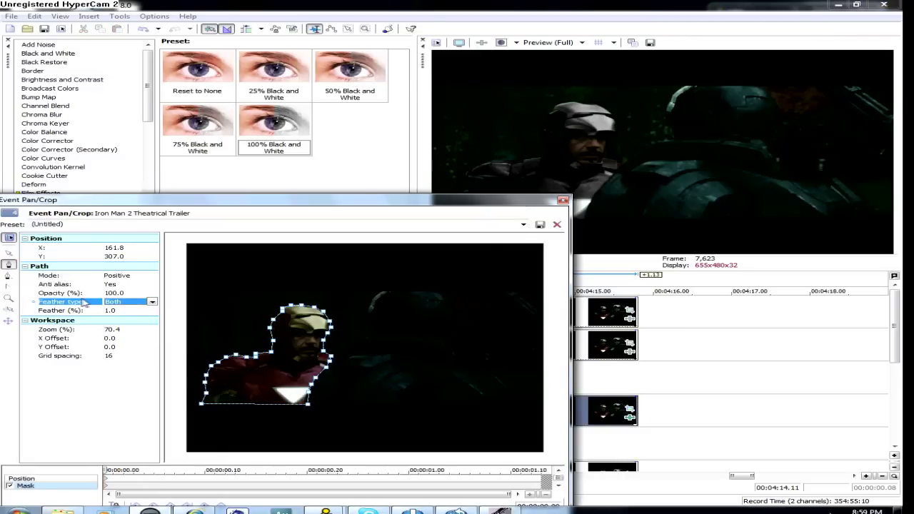
left_click(151, 311)
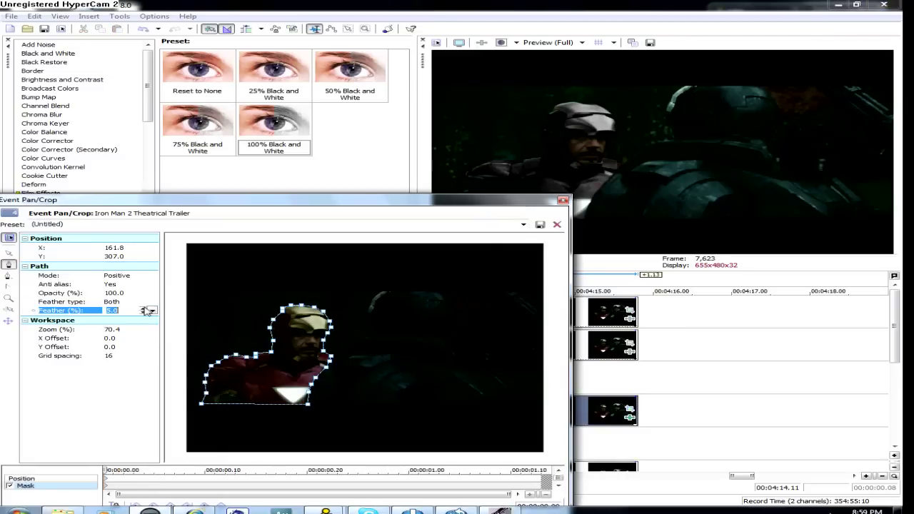
left_click(153, 303)
left_click(143, 315)
left_click(142, 311)
left_click_drag(493, 203, 547, 247)
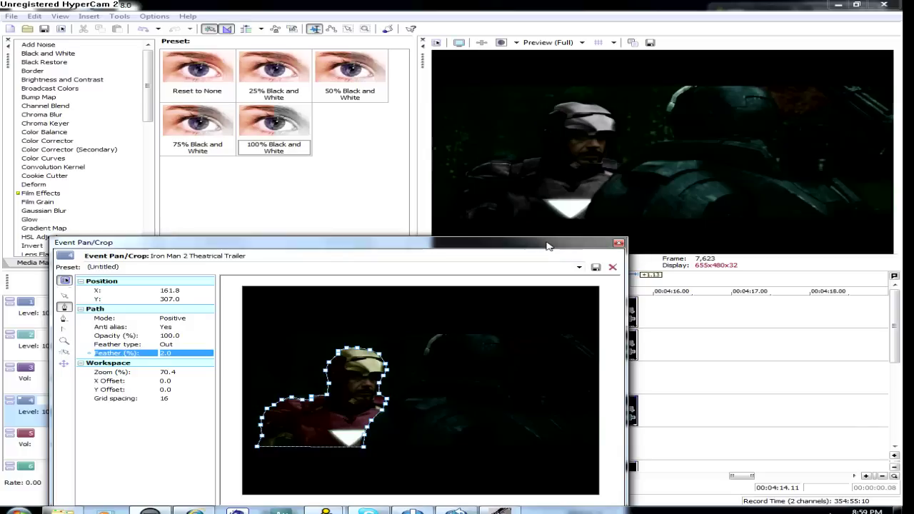
left_click(619, 244)
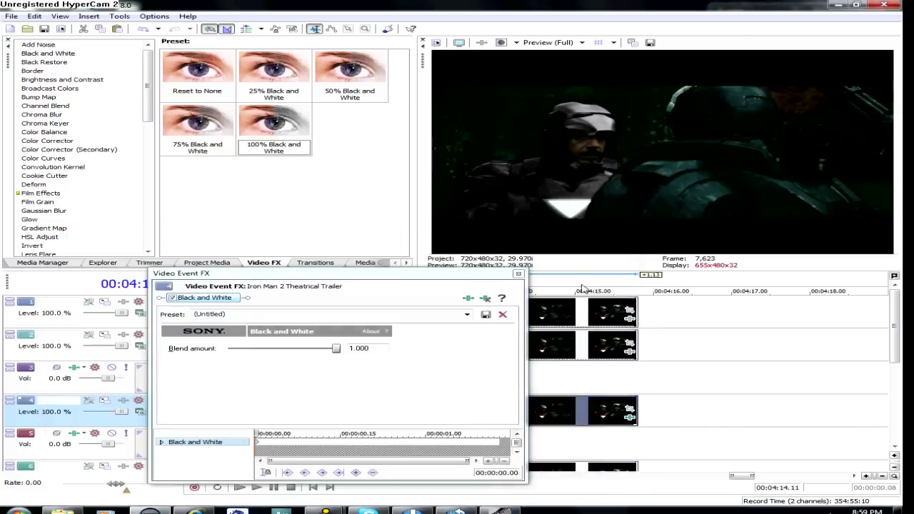
Review the masked shot and copy the clip on track 1 from its start at 00:04:14.11
left_click_drag(492, 337, 392, 251)
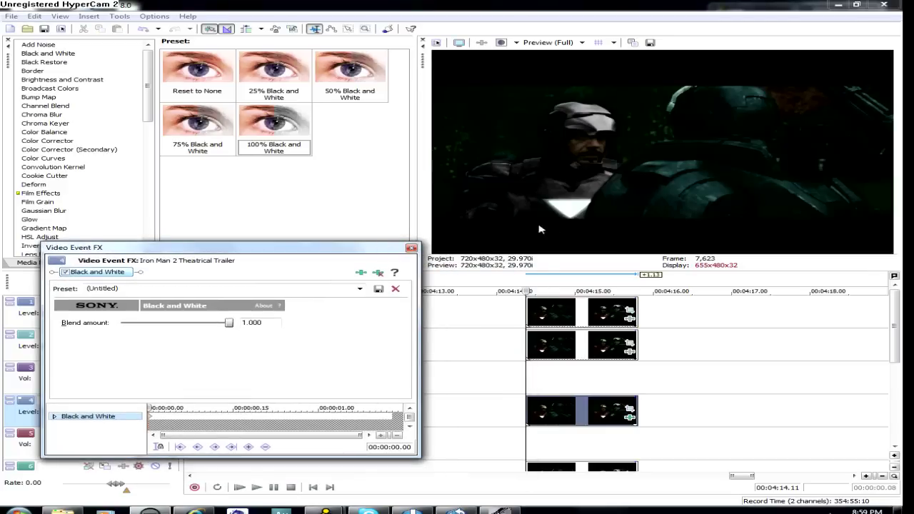
left_click(543, 321)
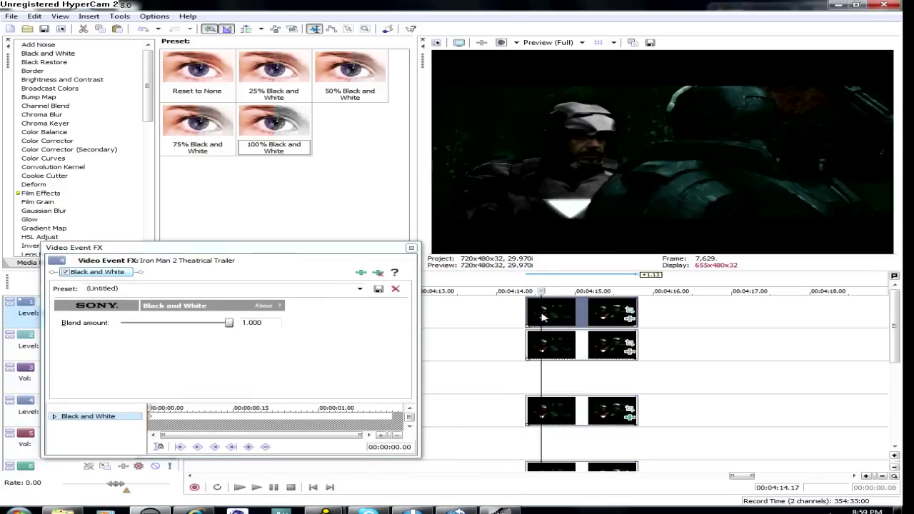
left_click_drag(534, 313, 606, 308)
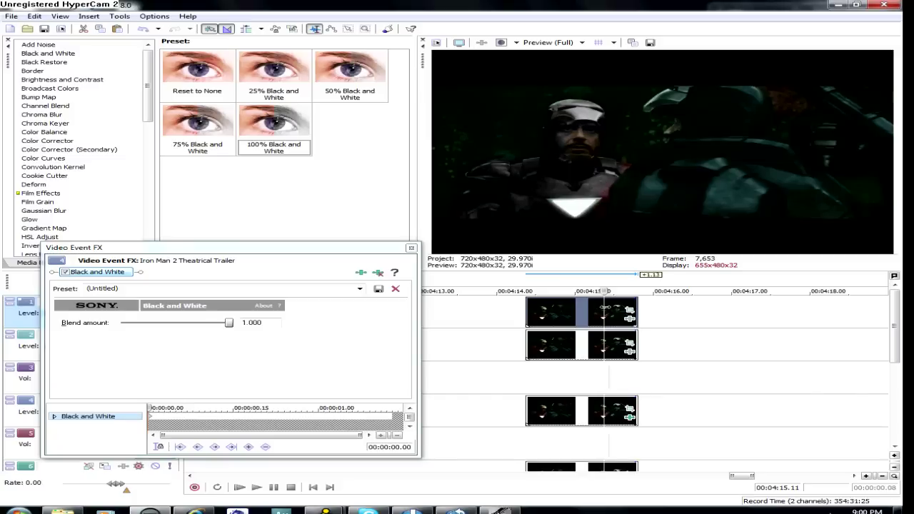
left_click_drag(605, 307, 527, 314)
right_click(539, 316)
left_click(613, 166)
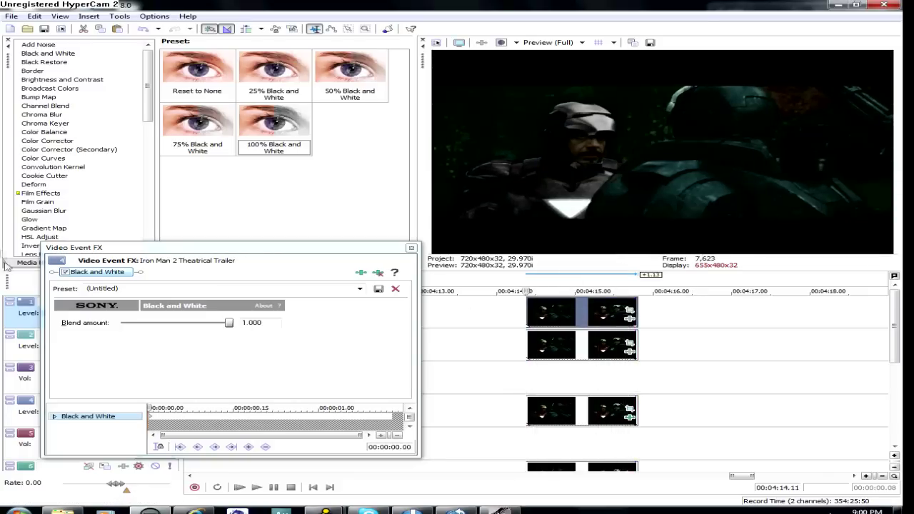
Close the Video Event FX window, insert a new video track above the others and paste the copied clip there
left_click(412, 248)
left_click_drag(896, 299, 894, 407)
right_click(52, 446)
left_click(92, 468)
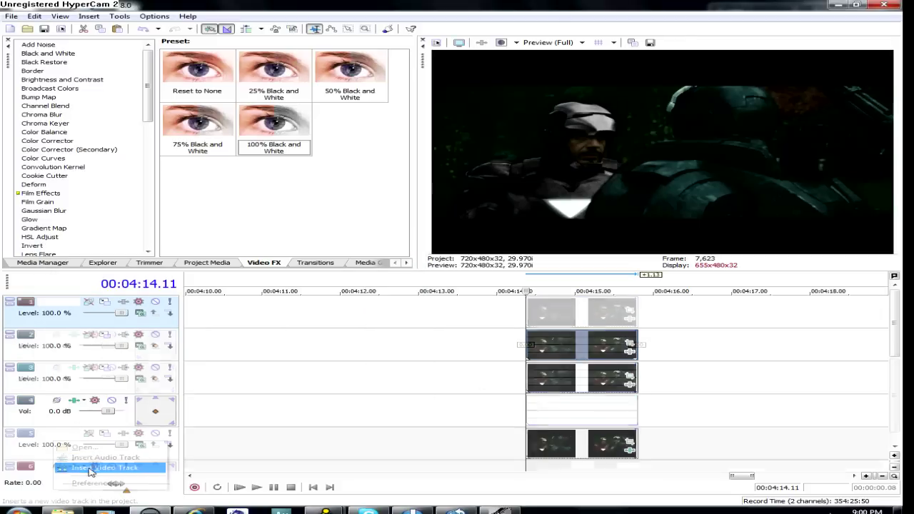
right_click(524, 317)
left_click(547, 320)
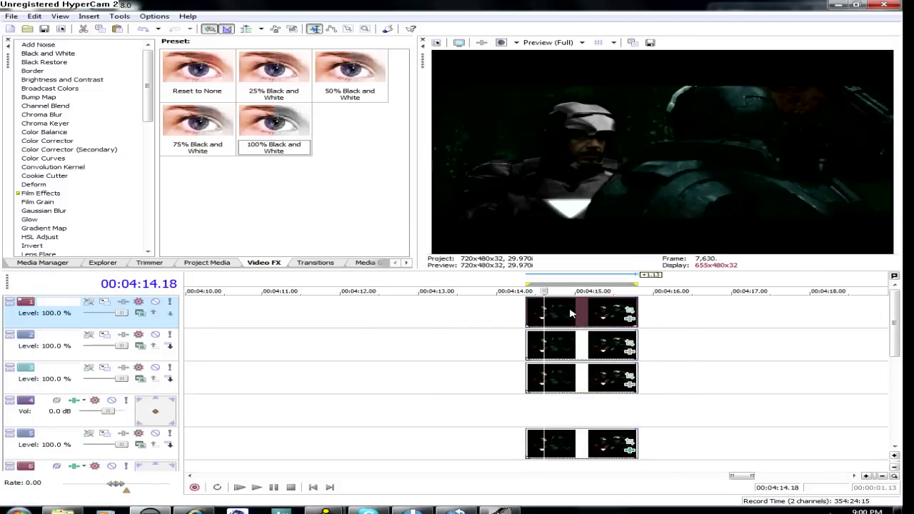
Open Event Pan/Crop for the new track 1 clip and reset its copied chest-light mask
left_click(629, 310)
right_click(328, 427)
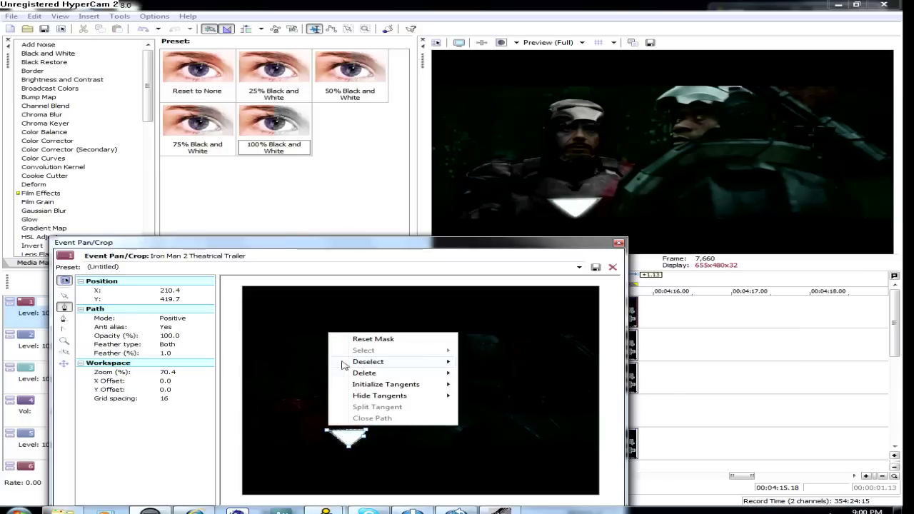
left_click(373, 339)
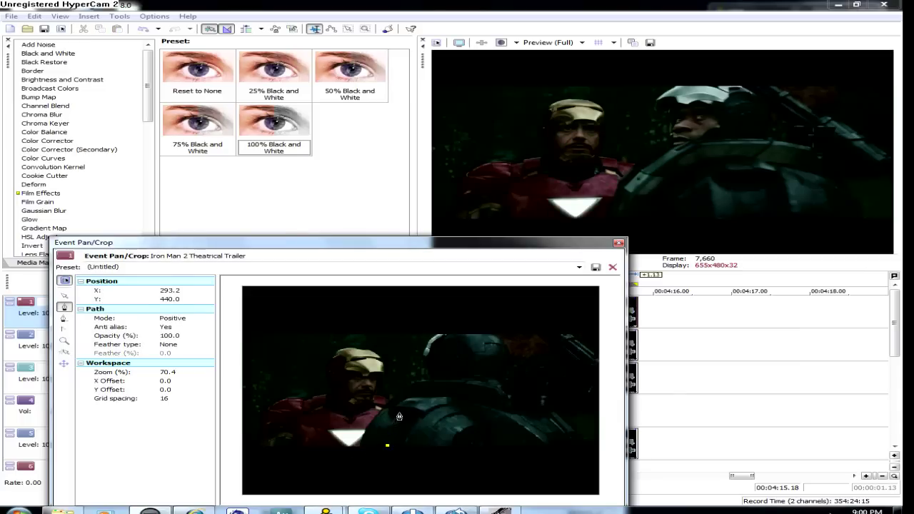
Draw a closed mask path around the foreground suit's back and shoulders, and close the Event Pan/Crop window
left_click(396, 405)
left_click(503, 379)
left_click(509, 393)
left_click(519, 423)
left_click(520, 444)
left_click(387, 446)
left_click(619, 244)
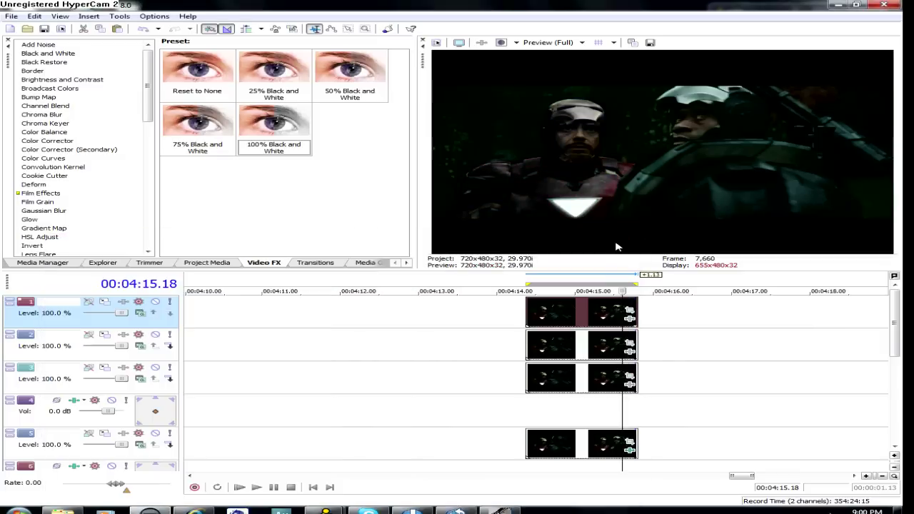
Move to 00:04:15.13, where red still shows on the suit, and open Event Pan/Crop for the body-masked clip on track 5
left_click(611, 317)
mouse_move(612, 313)
left_mouse_down()
mouse_move(560, 315)
mouse_move(600, 317)
left_mouse_up()
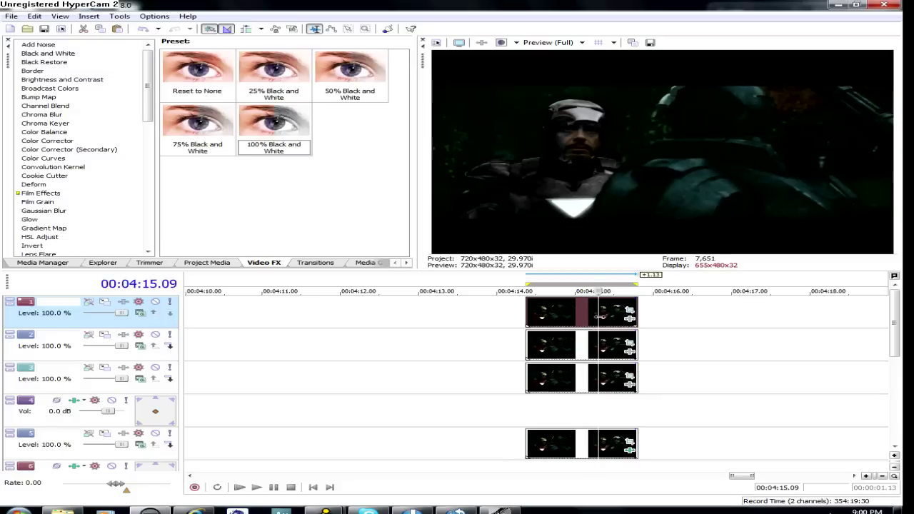
right_click(599, 317)
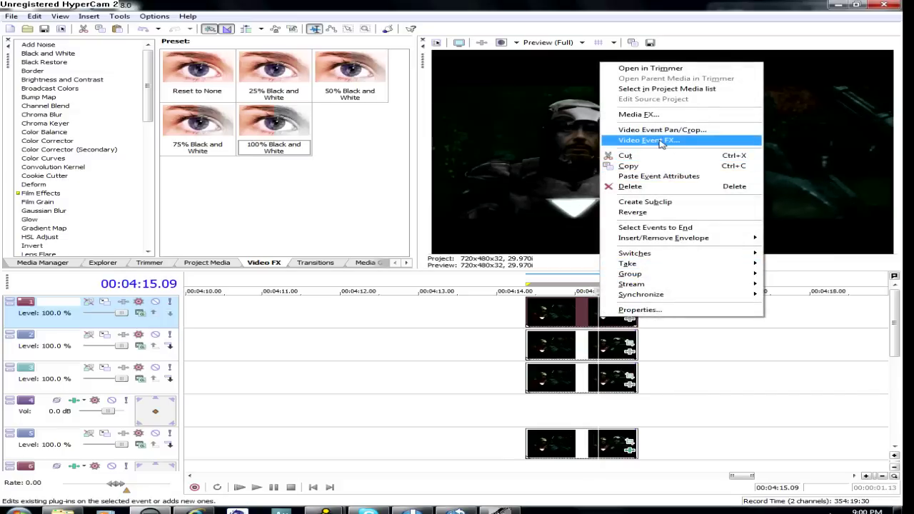
left_click(473, 307)
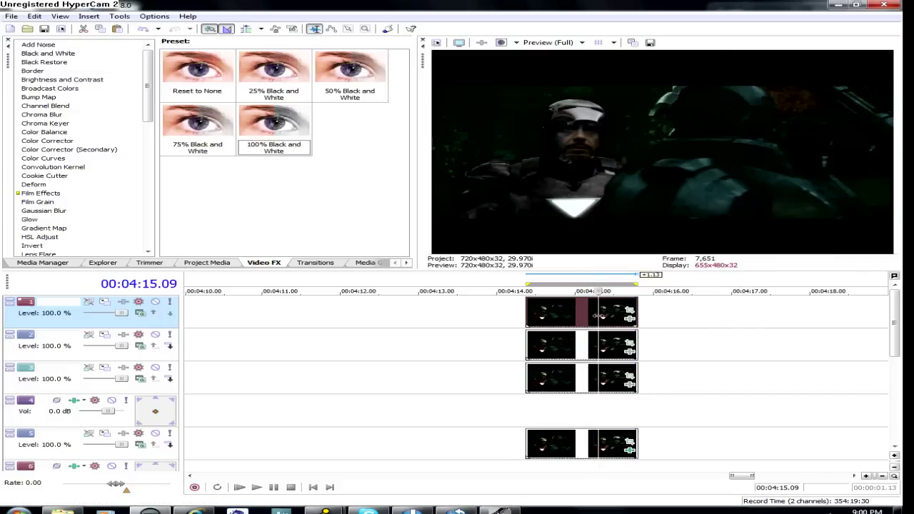
left_click_drag(599, 316, 622, 315)
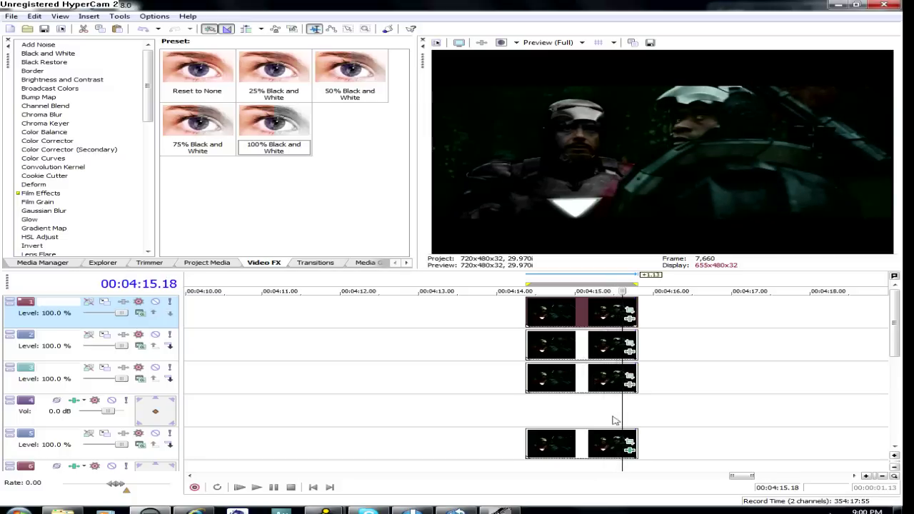
left_click(606, 465)
left_click(609, 449)
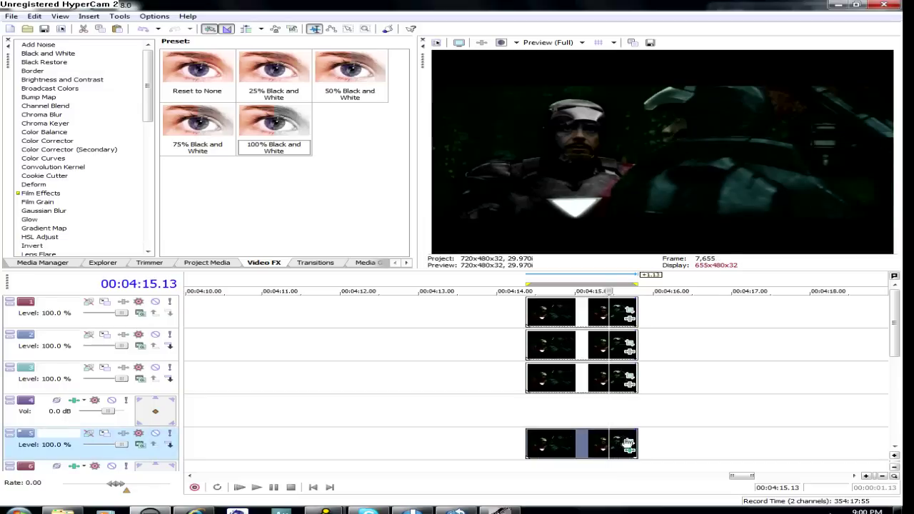
left_click(629, 443)
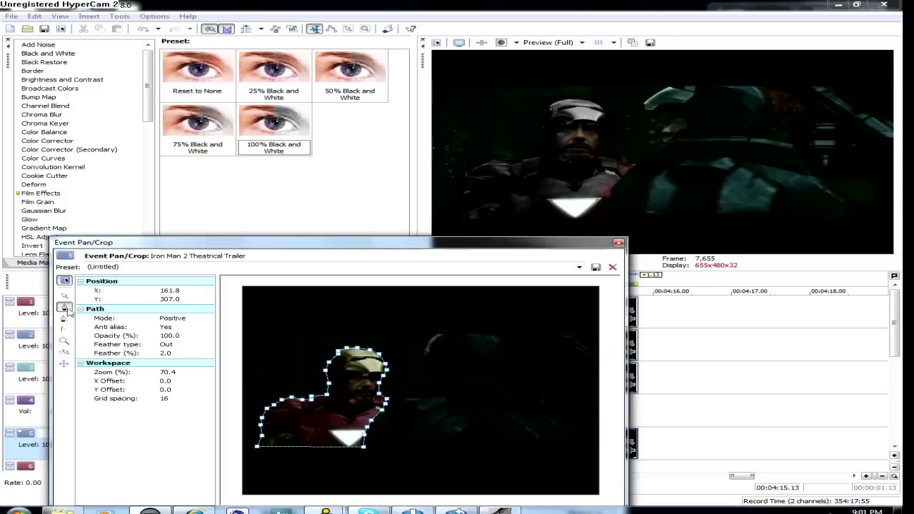
Select the body mask segment just below the shoulder beside the foreground suit and raise its X position past 287
left_click(65, 295)
scroll(380, 427, "up", 3)
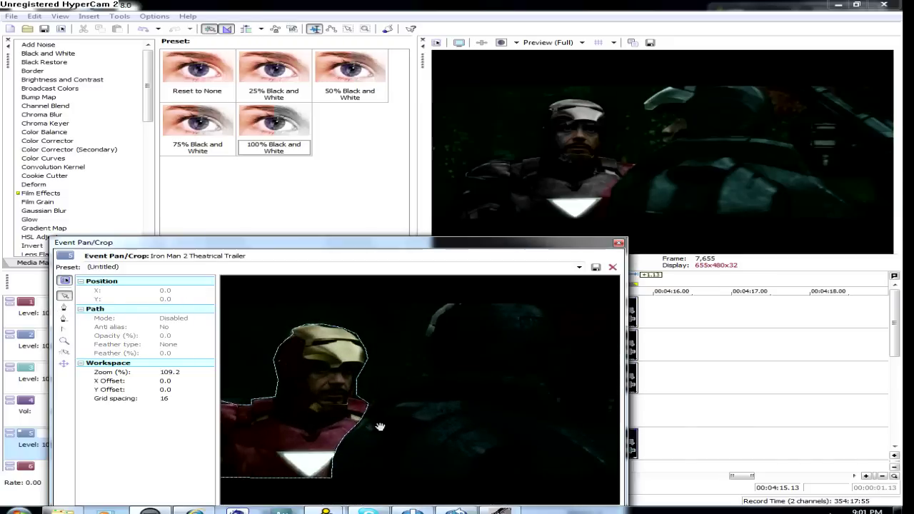
right_click(354, 432)
mouse_move(414, 363)
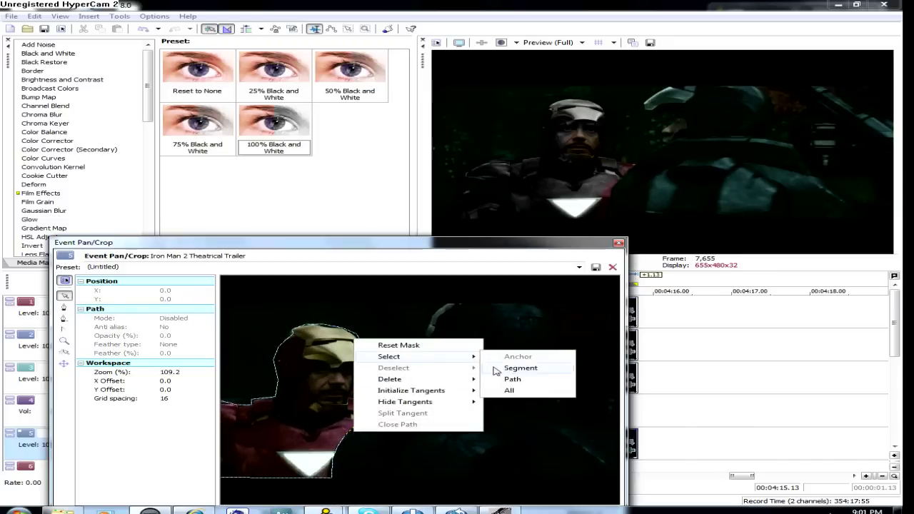
left_click(515, 393)
left_click(200, 290)
left_click(201, 283)
left_click(200, 290)
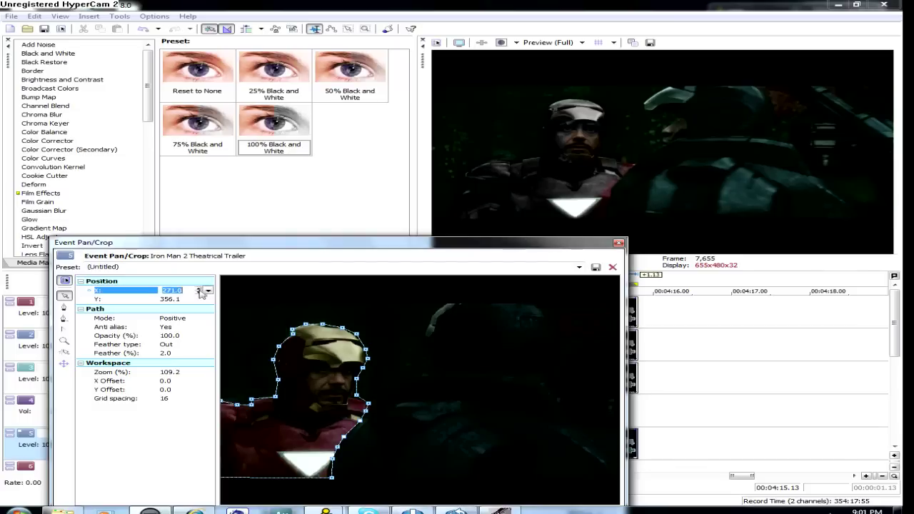
left_click(200, 289)
left_click(201, 288)
left_click(201, 288)
left_click(201, 288)
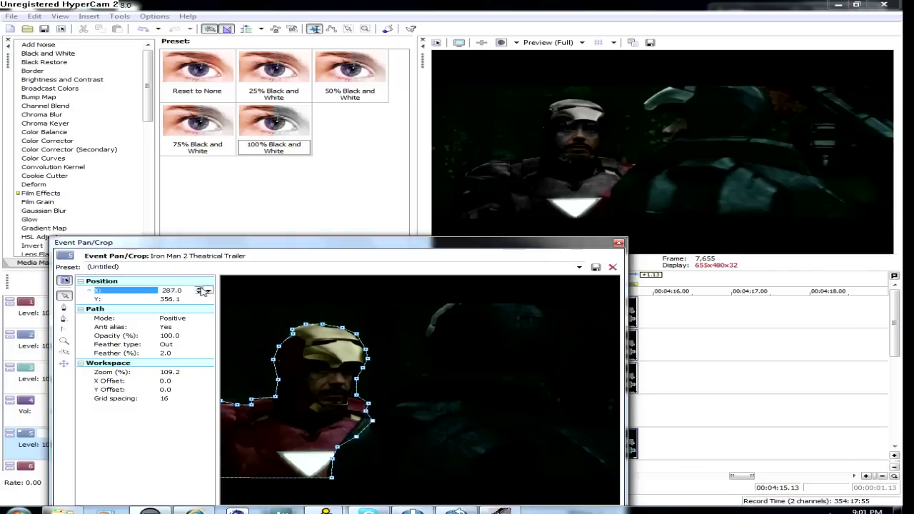
left_click(201, 288)
Select the body mask segment beside the chest light and move it outward, raising its X position past 266.9
right_click(338, 464)
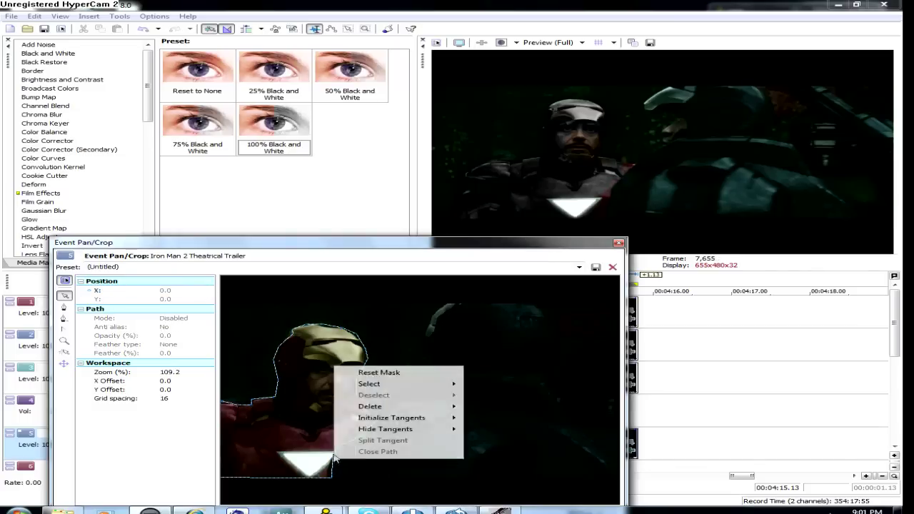
mouse_move(368, 384)
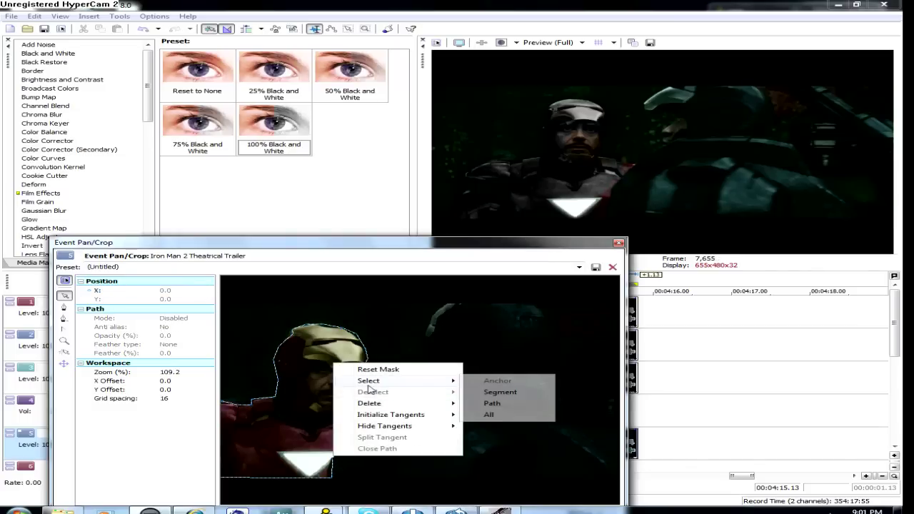
left_click(521, 403)
left_click(199, 289)
left_click(199, 288)
left_click(198, 288)
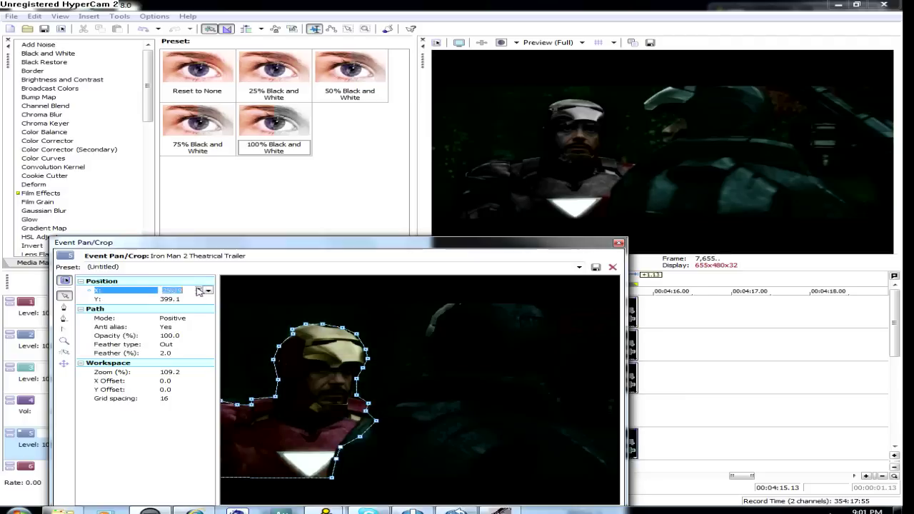
left_click(198, 289)
left_click(199, 288)
left_click(199, 289)
left_click(199, 288)
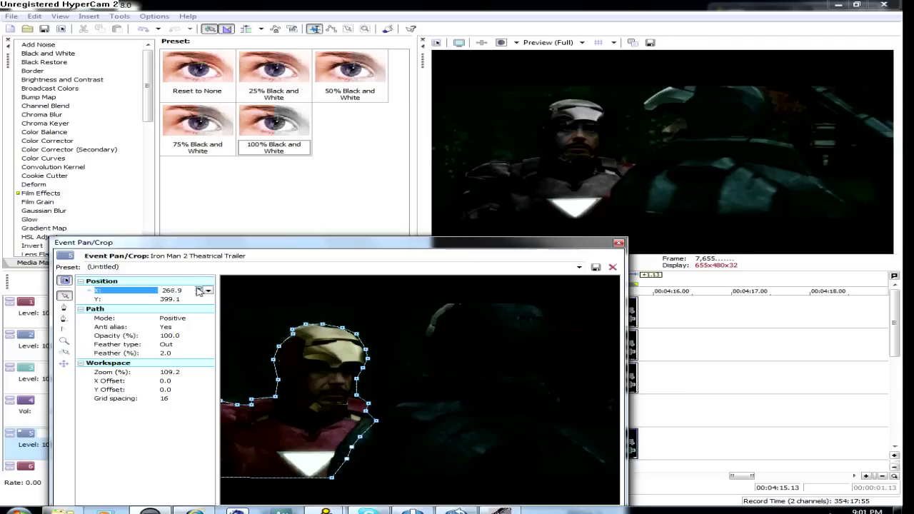
left_click(199, 289)
left_click(198, 289)
left_click(198, 289)
left_click(198, 288)
Select the body mask segment at the shoulder next to the foreground suit and set its X position to 322.7
right_click(367, 407)
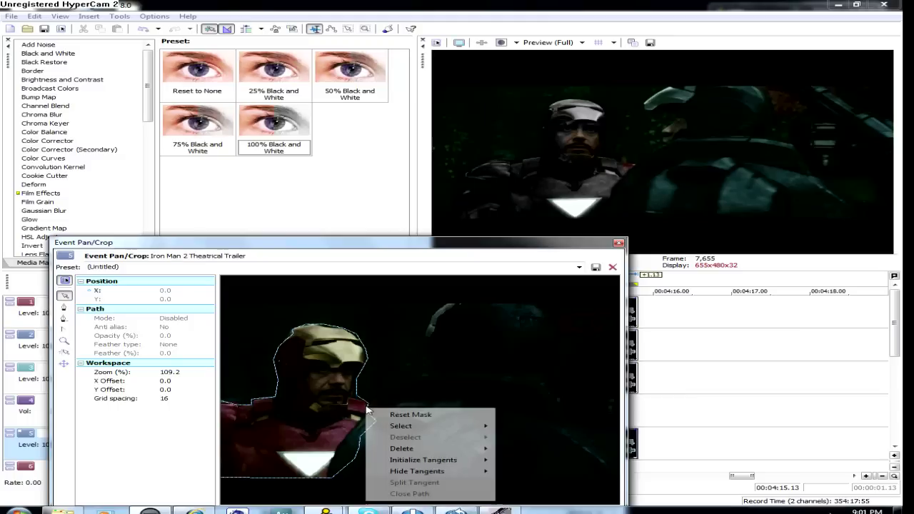
mouse_move(426, 427)
left_click(314, 387)
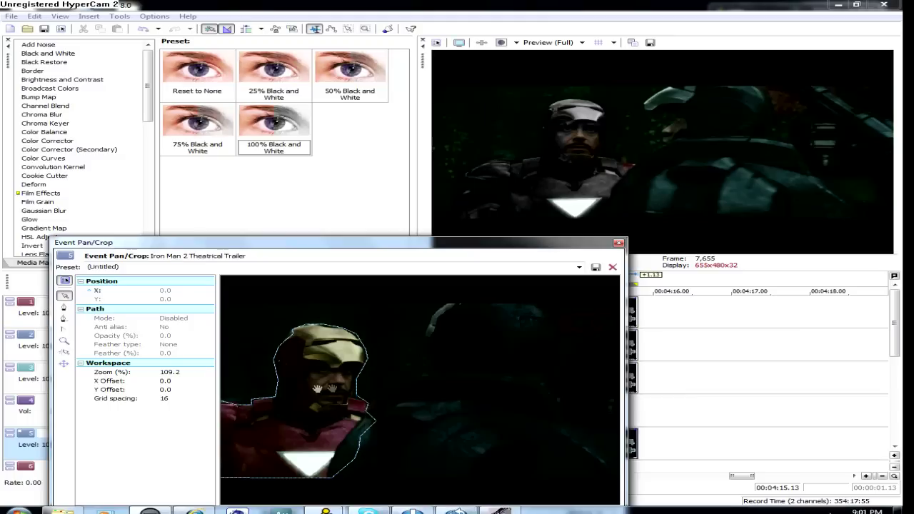
scroll(368, 402, "up", 4)
right_click(354, 414)
mouse_move(429, 340)
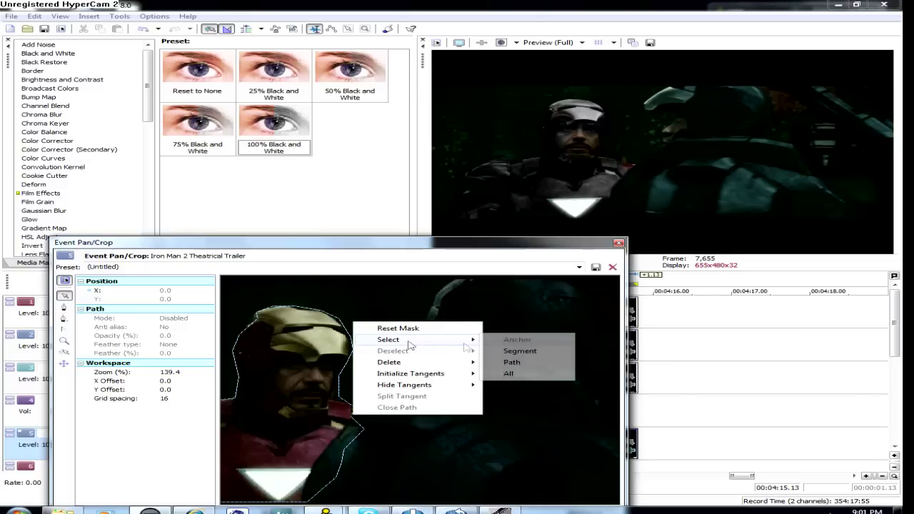
left_click(504, 362)
left_click(206, 293)
left_click_drag(205, 293, 200, 292)
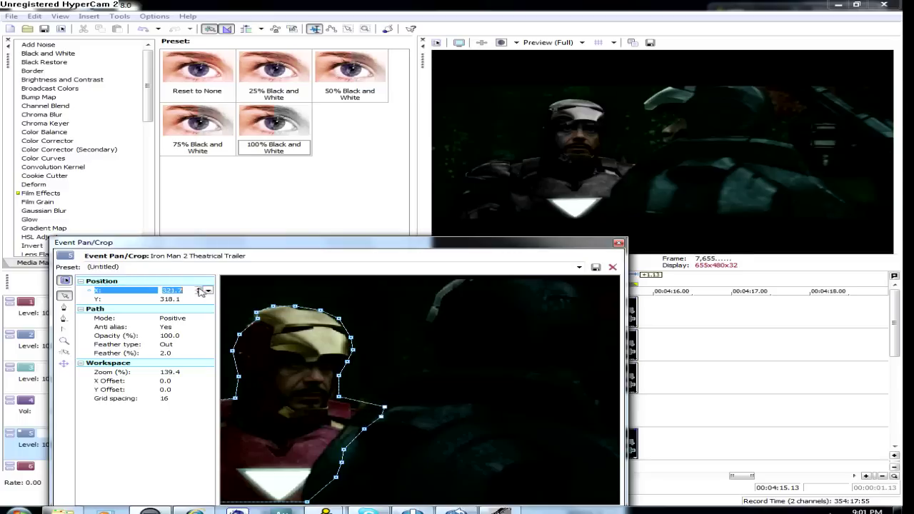
left_click(520, 363)
scroll(433, 383, "down", 4)
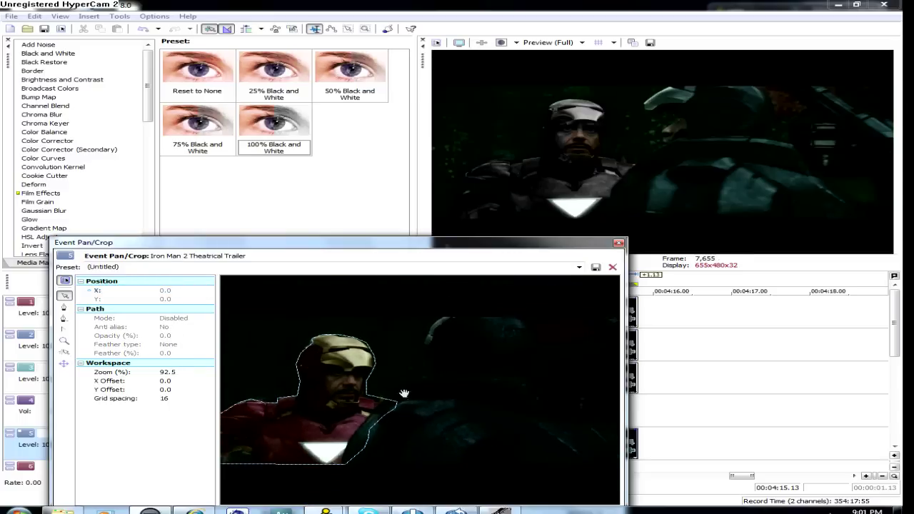
Reselect the shoulder segment of the body mask, set its X position to 331.7 and deselect it
left_click_drag(426, 243, 317, 201)
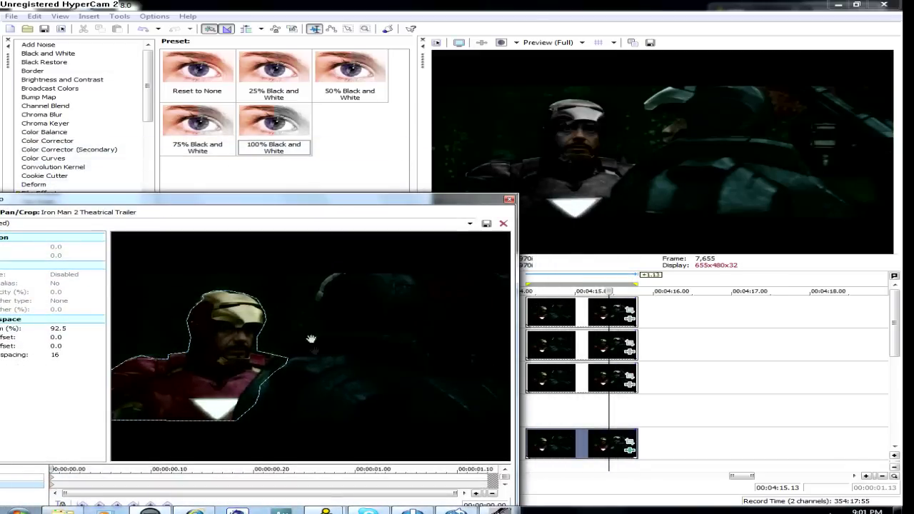
right_click(287, 363)
key("Escape")
scroll(285, 370, "up", 7)
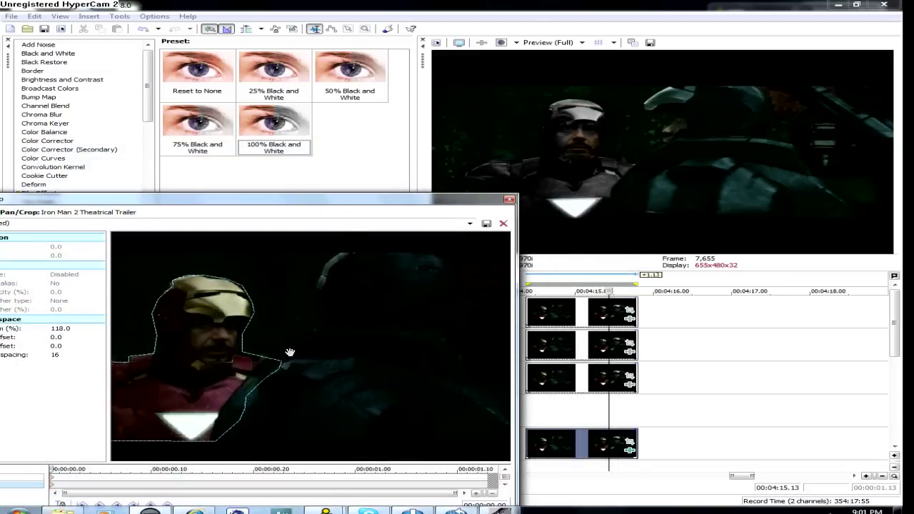
right_click(270, 377)
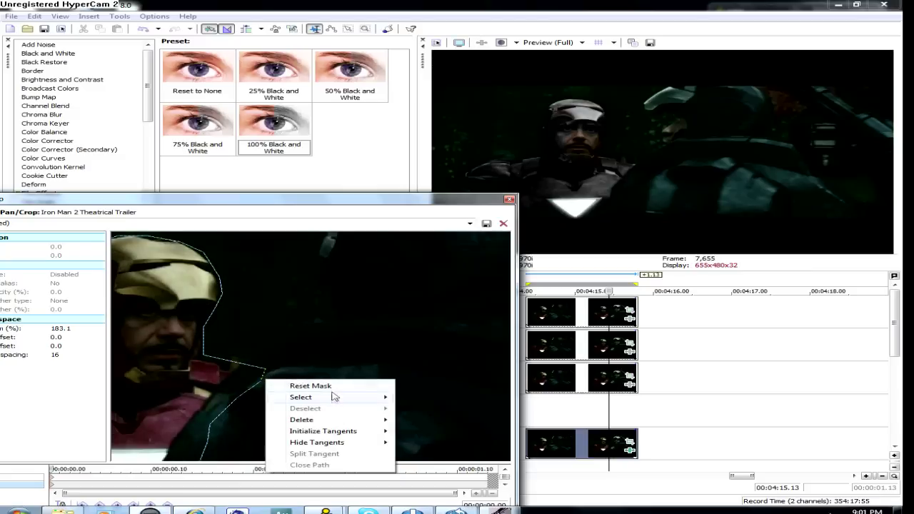
mouse_move(361, 401)
left_click(419, 411)
left_click(85, 241)
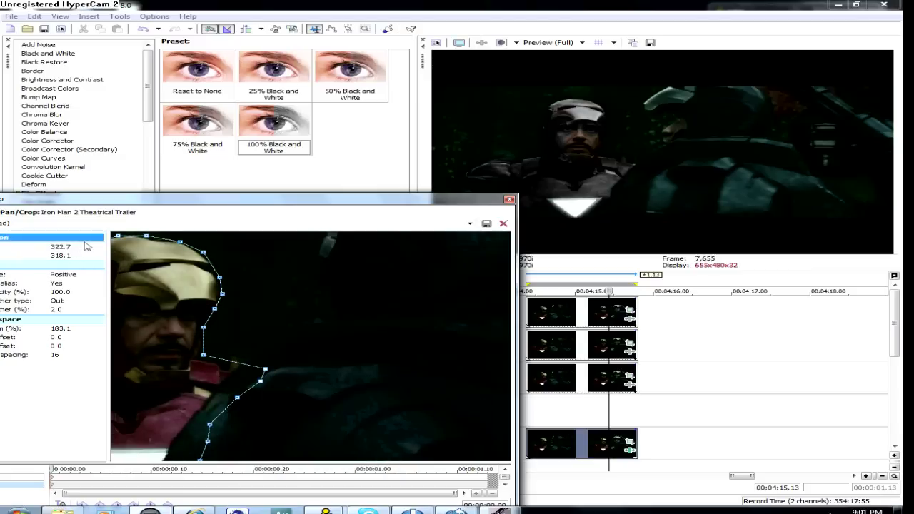
left_click(91, 245)
left_click(91, 245)
left_click(90, 245)
left_click(91, 245)
left_click(91, 245)
left_click(91, 245)
left_click(90, 245)
left_click(90, 245)
left_click(90, 245)
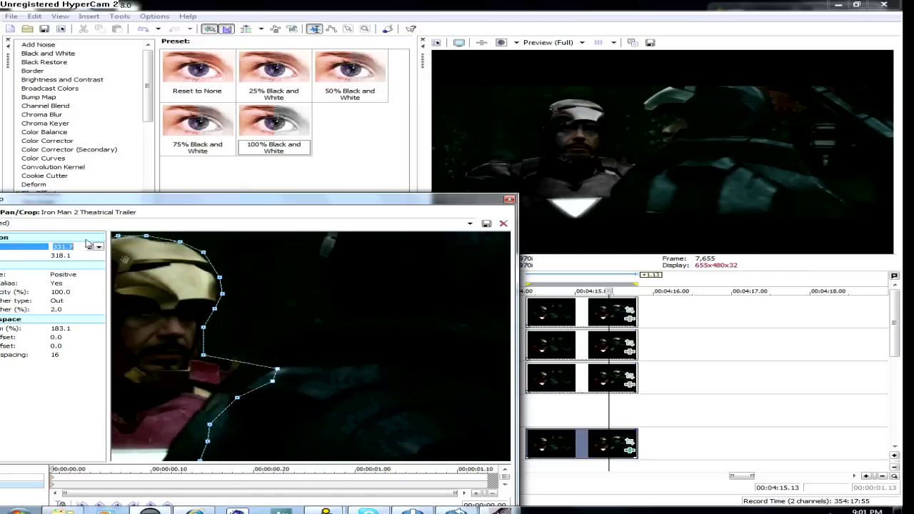
left_click(382, 303)
Check the body mask against the clip's early frames and close its Pan/Crop settings
scroll(322, 370, "down", 2)
scroll(322, 370, "down", 2)
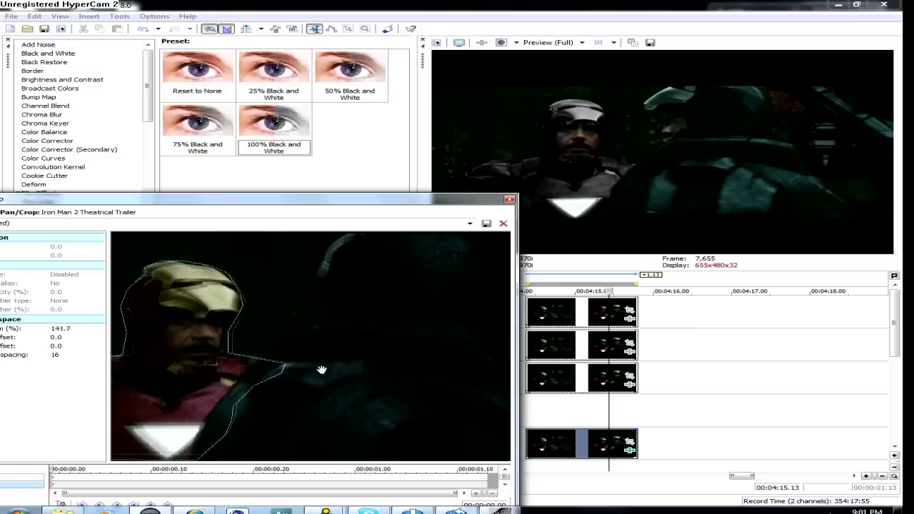
left_click_drag(53, 470, 112, 469)
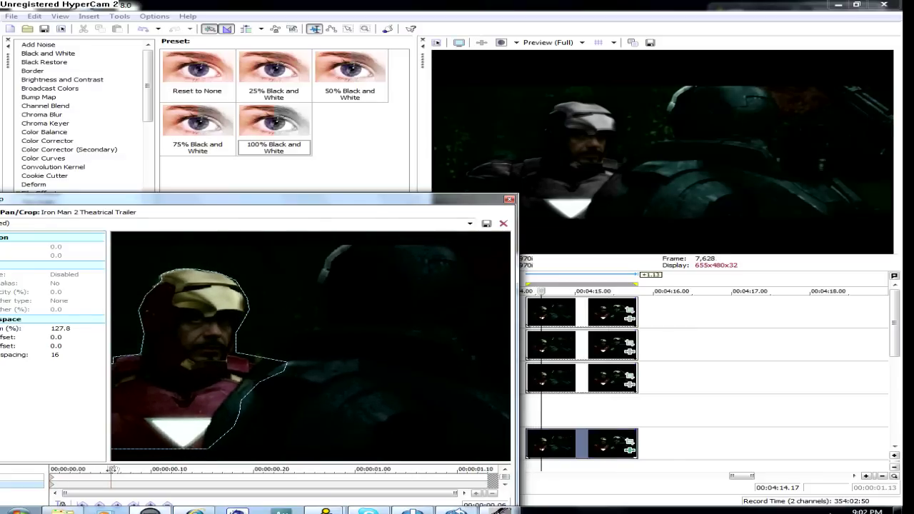
left_click(508, 200)
Open the face mask on the third track's clip and set its X position to 228.0 at 00:00:00.18
left_click(629, 379)
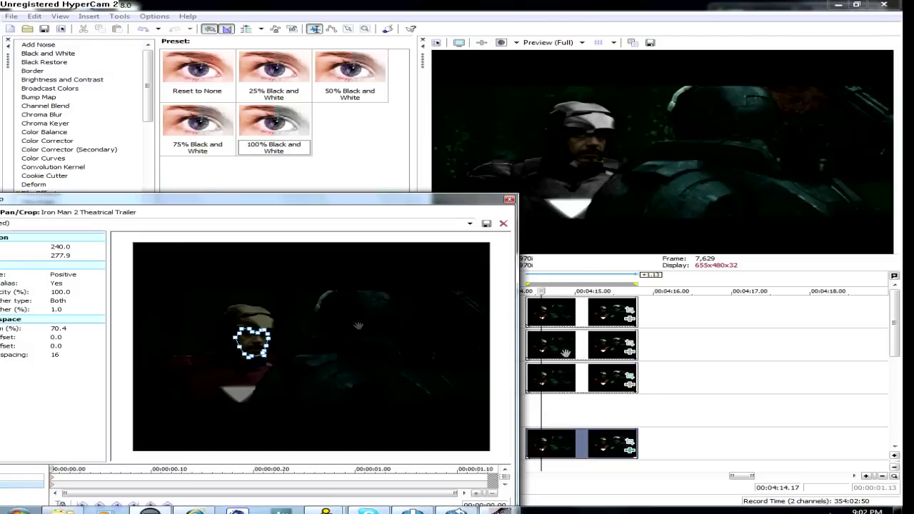
scroll(215, 370, "up", 5)
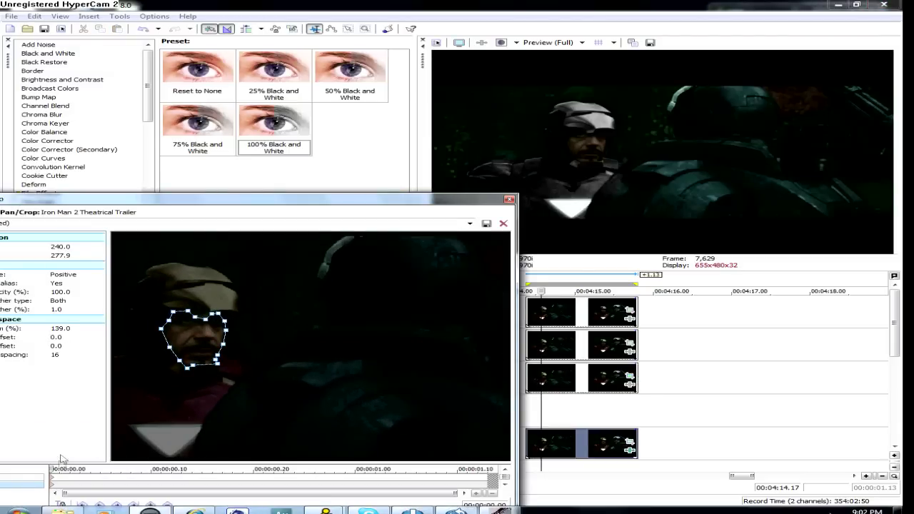
left_click_drag(56, 470, 231, 468)
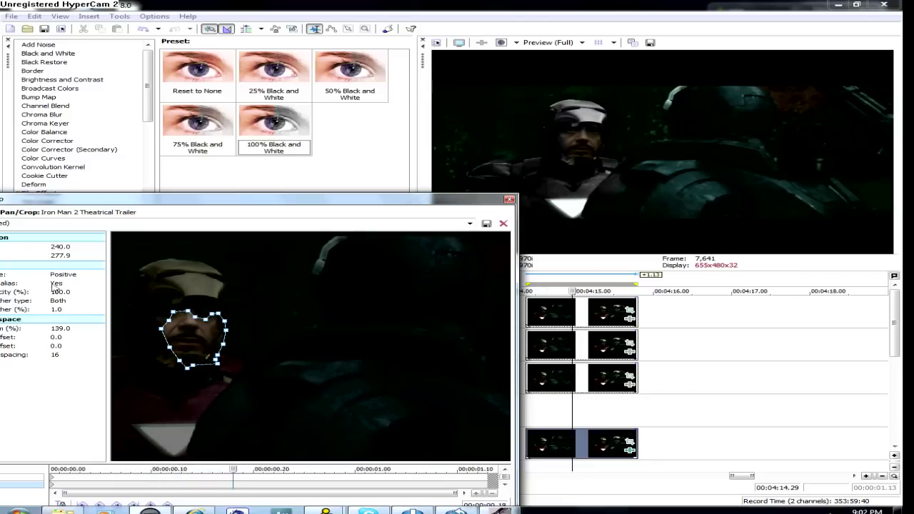
left_click(89, 248)
left_click(90, 249)
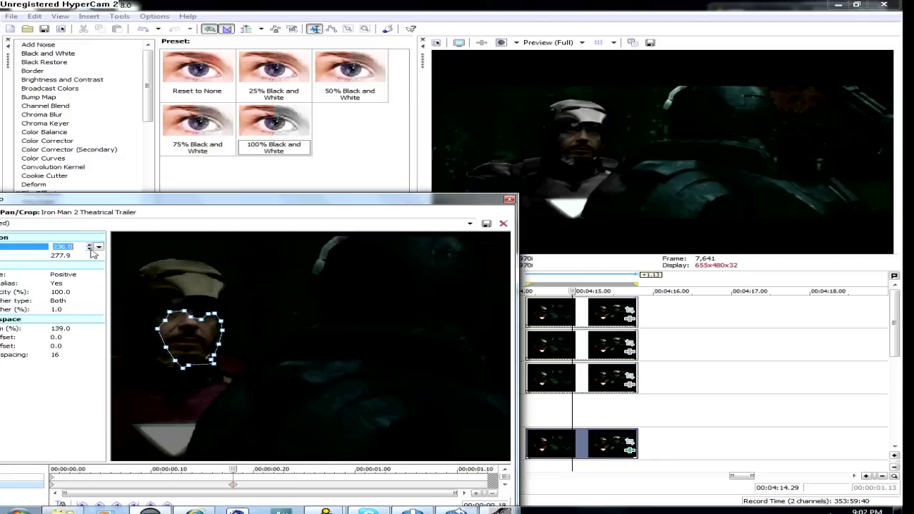
Raise the face mask at the same frame by setting its Y position to 267.9
left_click(87, 257)
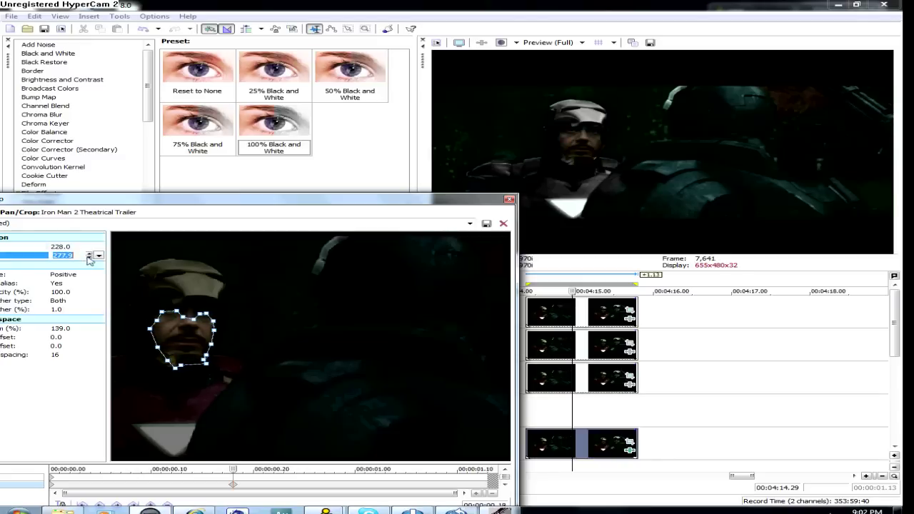
left_click_drag(90, 262, 94, 258)
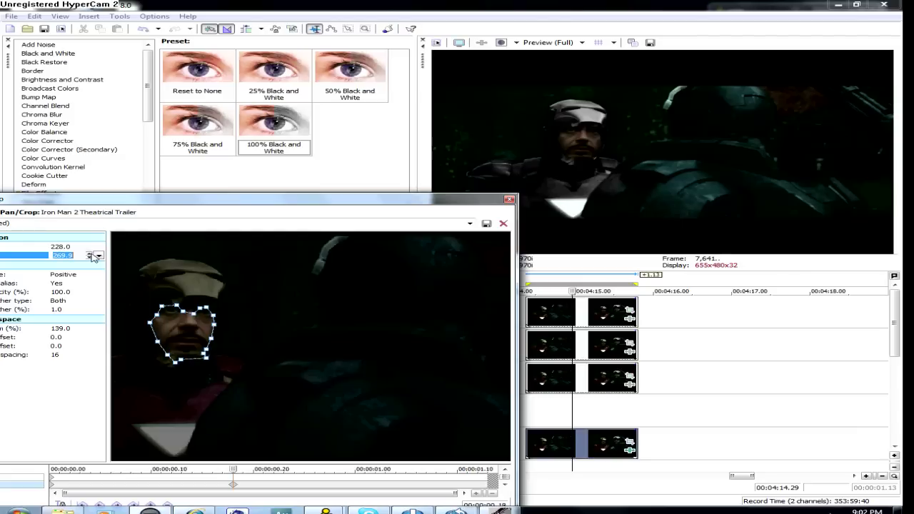
left_click(88, 258)
left_click(88, 257)
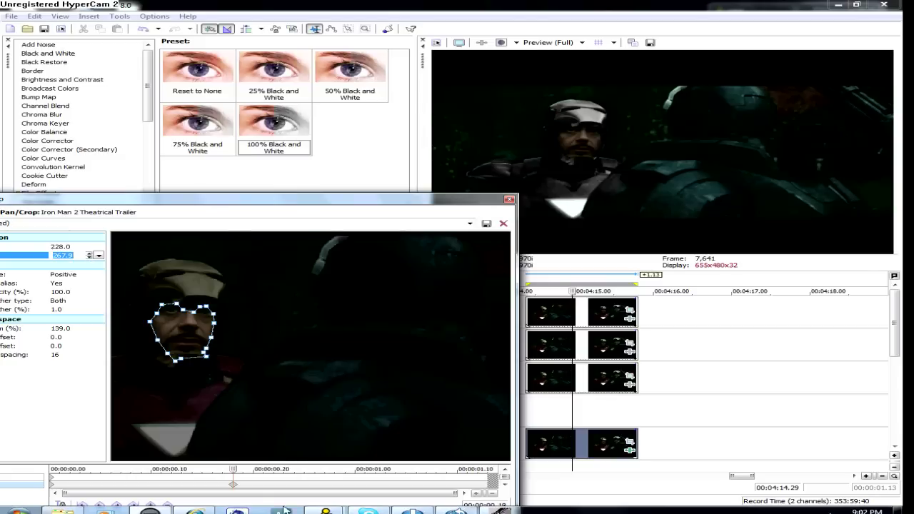
Keyframe the face mask at 00:00:00.28 with X position 226.0 and Y position 263.9, check the clip's end and close the mask settings
left_click_drag(225, 467, 335, 468)
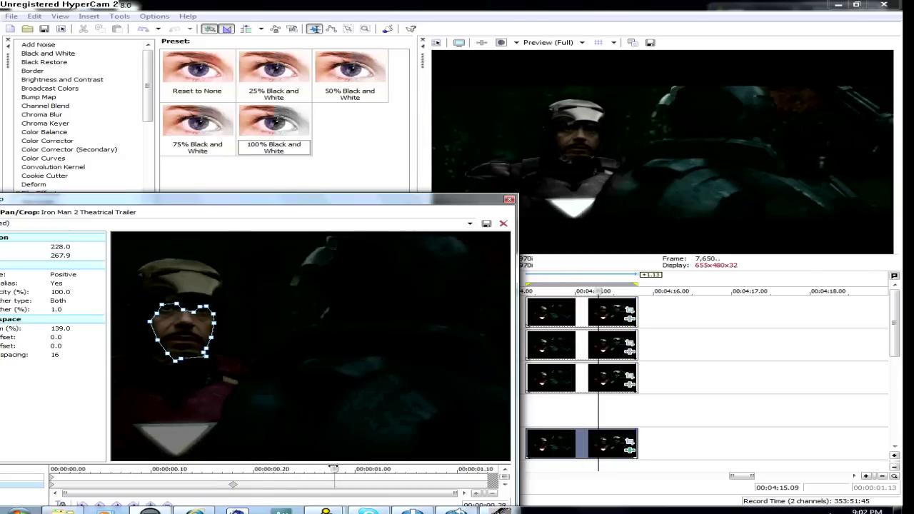
left_click(79, 249)
left_click(89, 249)
left_click(90, 249)
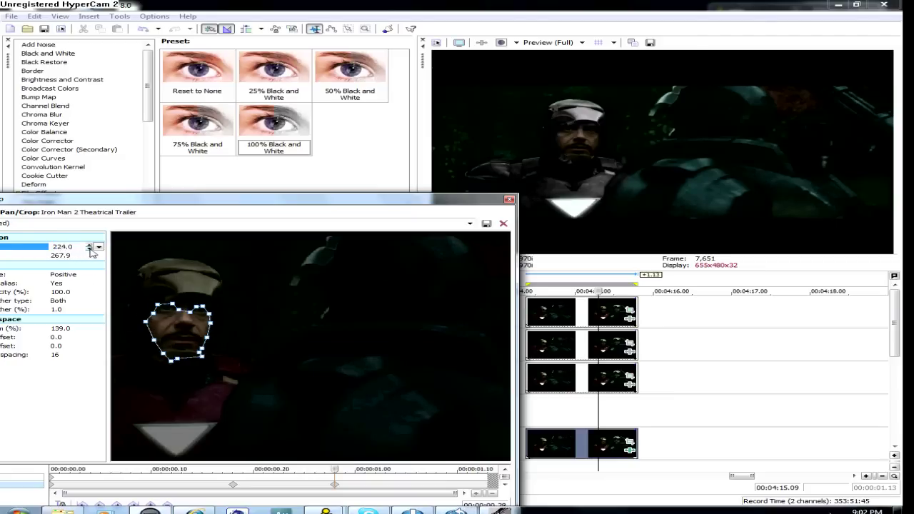
left_click(90, 256)
scroll(92, 258, "down", 4)
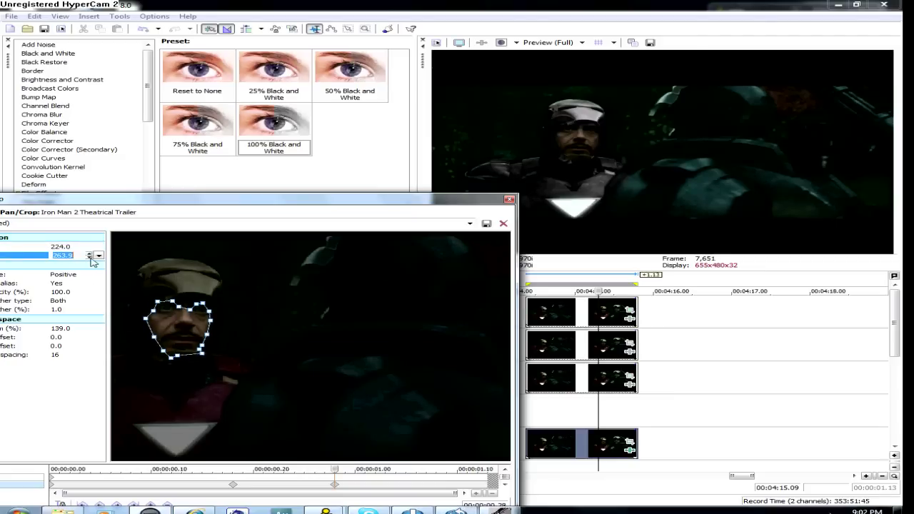
left_click(91, 247)
scroll(92, 247, "up", 2)
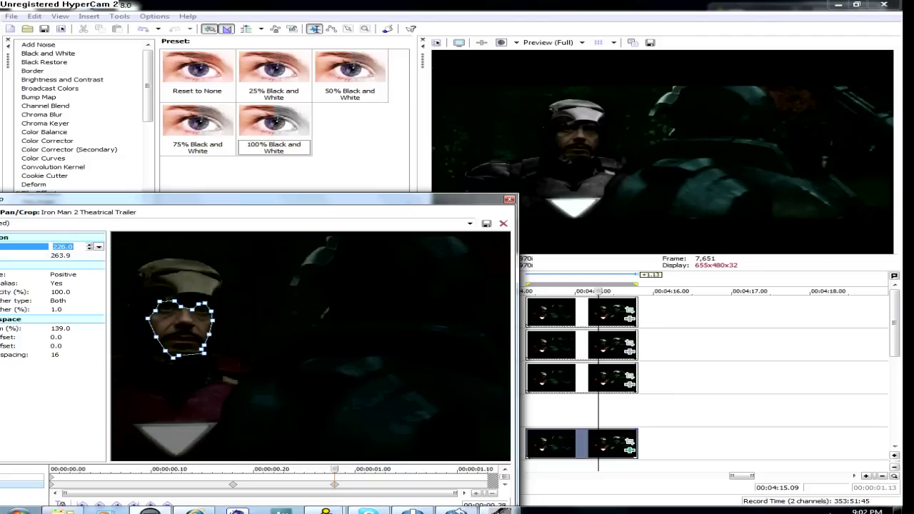
left_click_drag(335, 470, 409, 471)
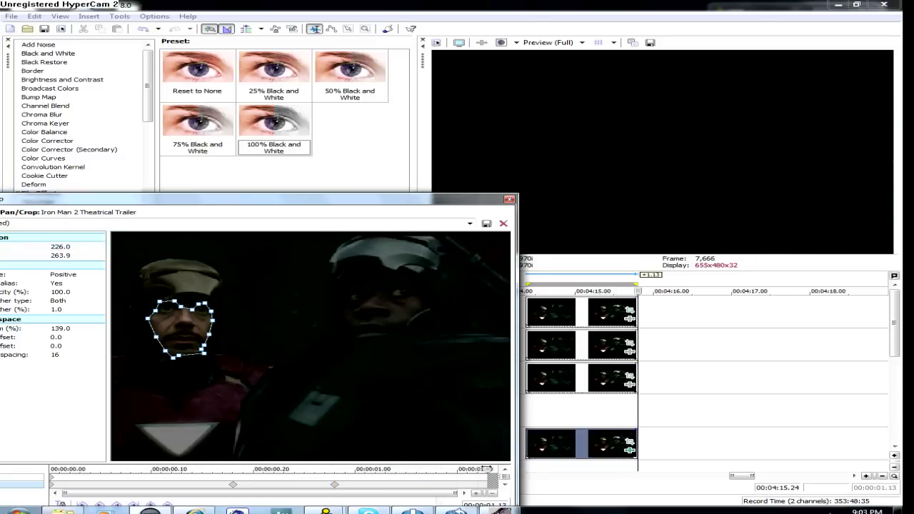
left_click(510, 199)
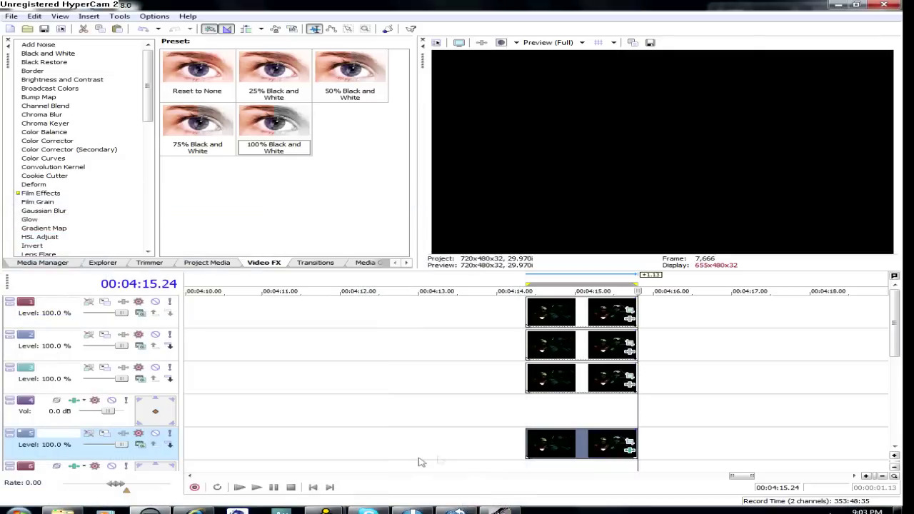
Select the masked clips' time range and start a Render As export with the Videos library as destination
left_click(528, 418)
left_click(9, 15)
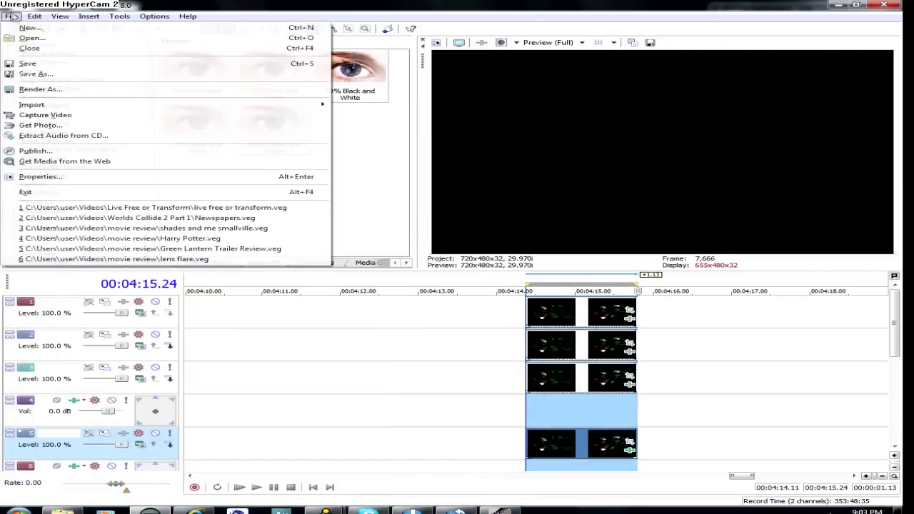
left_click(35, 90)
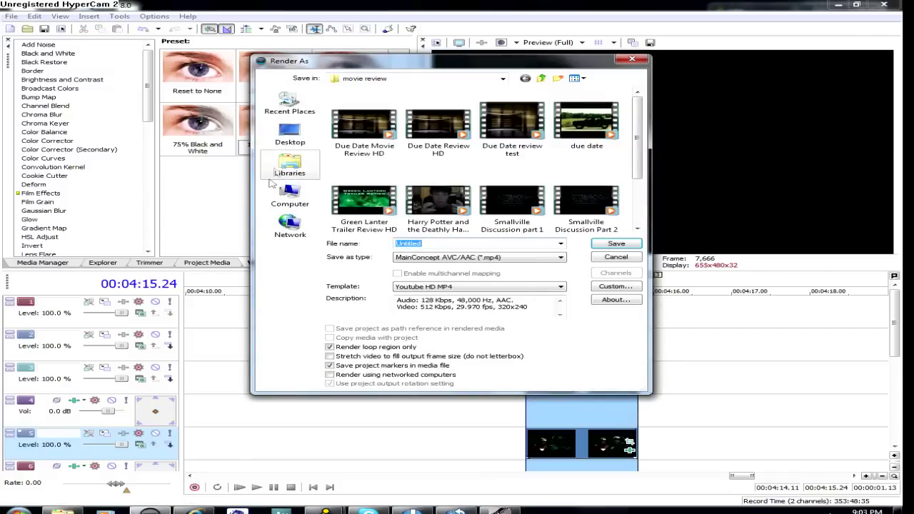
left_click(290, 165)
double_click(543, 129)
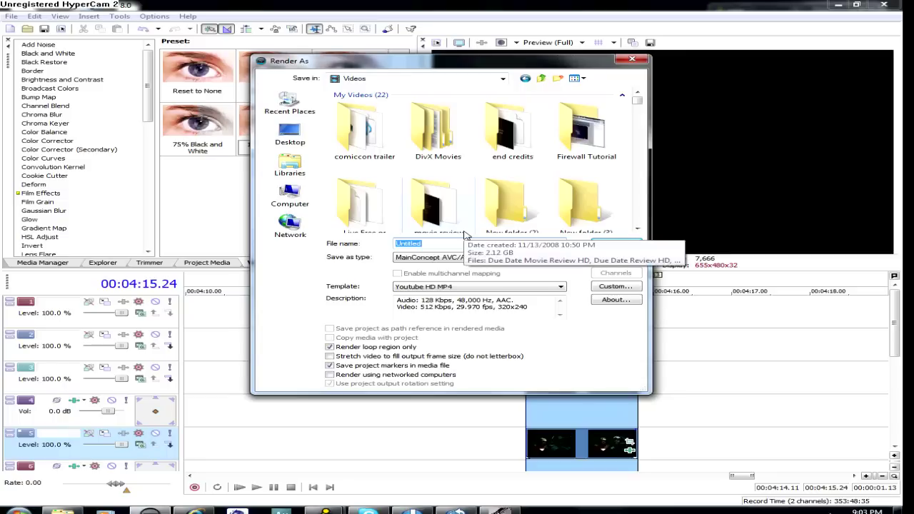
Name the export Iron Man 2 Mask Test and render it as an MP4 into the tutorials folder
type("Iron Man 2 T")
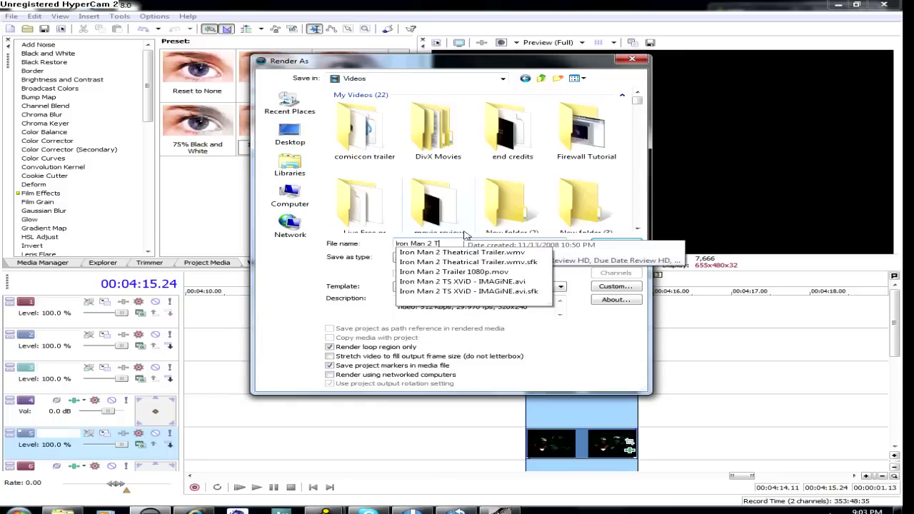
key("BackSpace")
type("Mask Test")
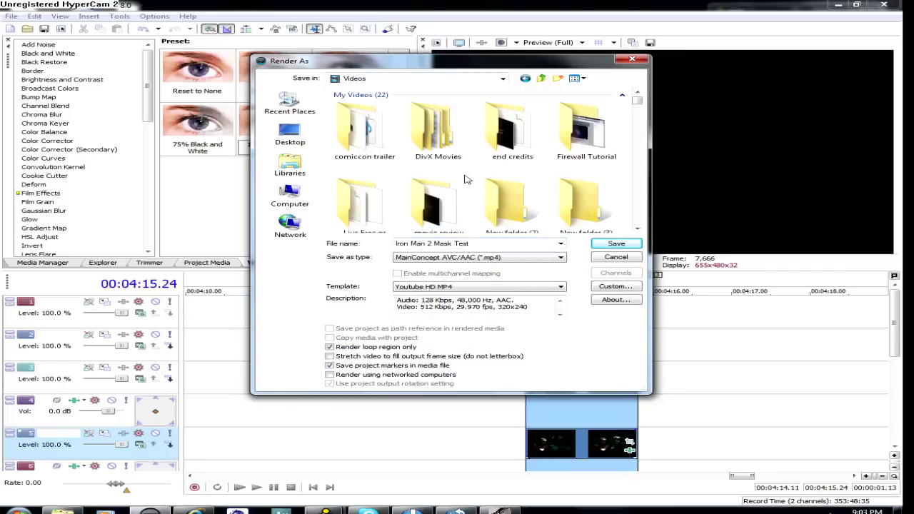
scroll(466, 180, "down", 3)
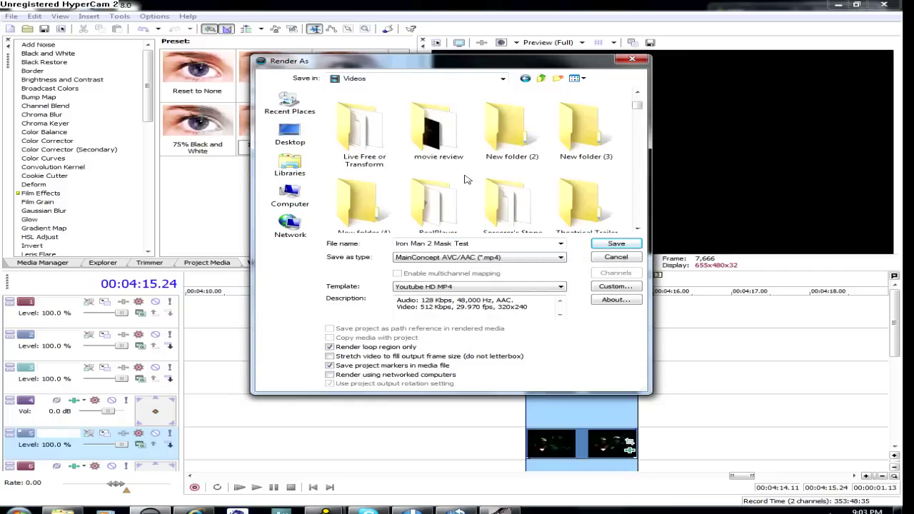
scroll(464, 180, "down", 2)
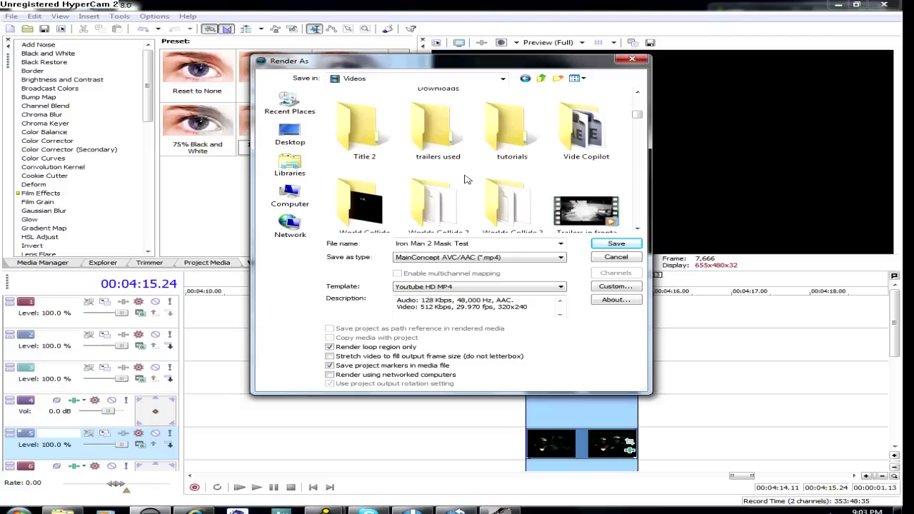
double_click(510, 136)
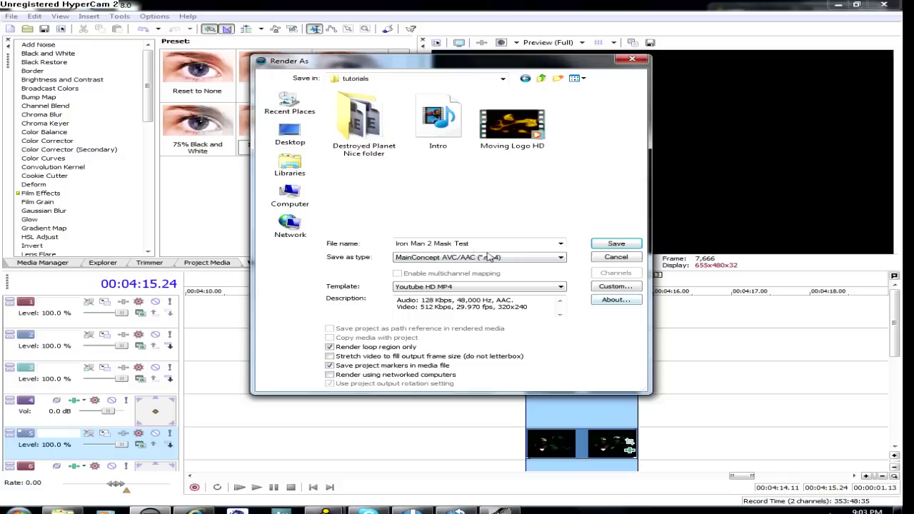
left_click(616, 245)
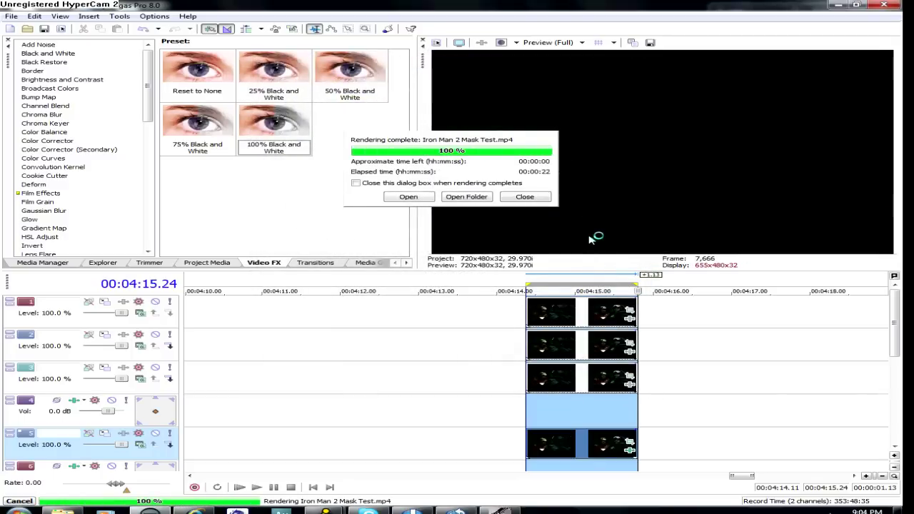
Play the rendered mask test video and close the player
left_click(408, 196)
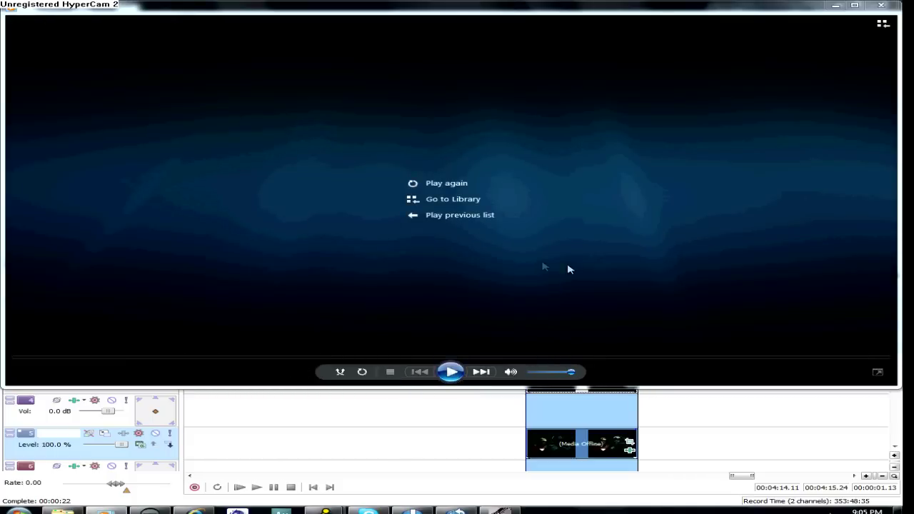
left_click(881, 5)
Examine the black-and-white suit, face and chest light at several frames along the masked clips
left_click(559, 319)
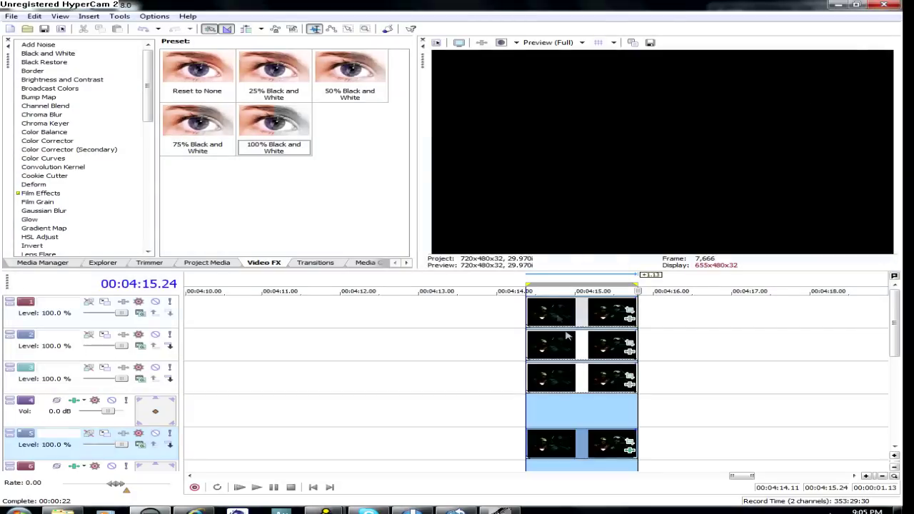
left_click(530, 309)
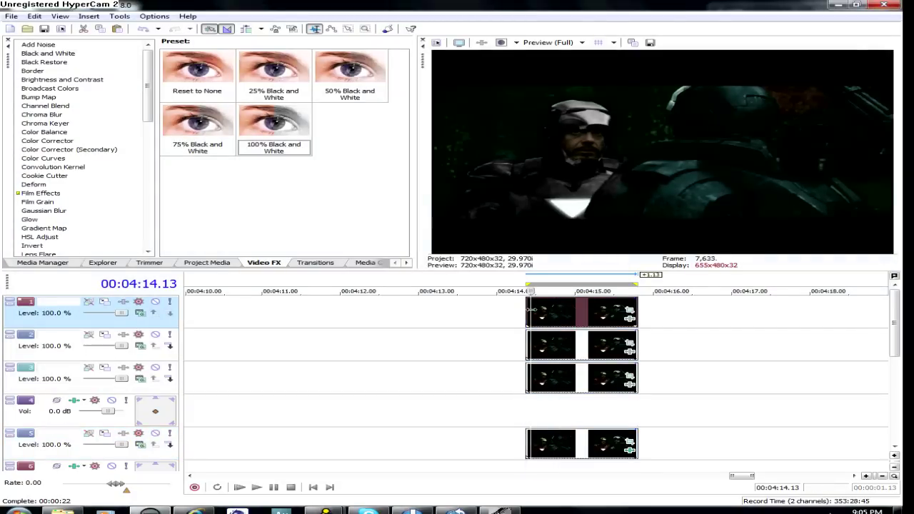
left_click(541, 308)
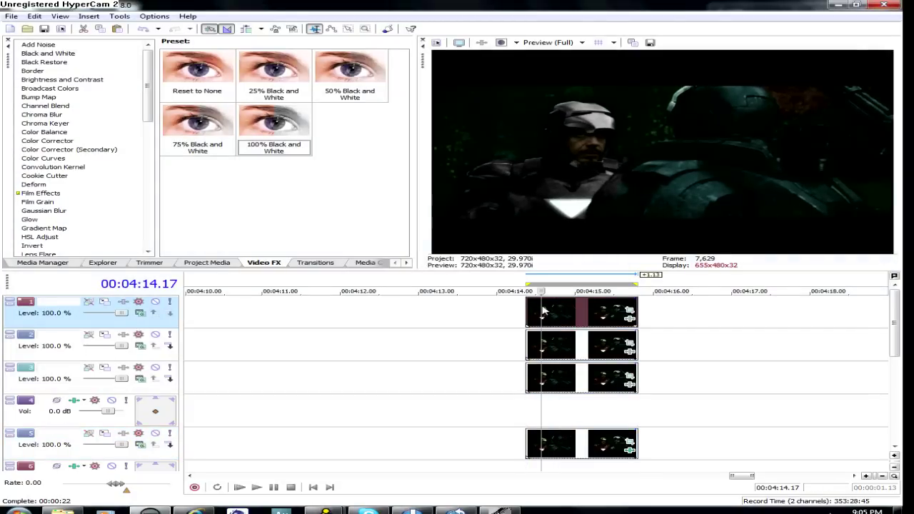
left_click_drag(545, 306, 607, 307)
left_click(615, 308)
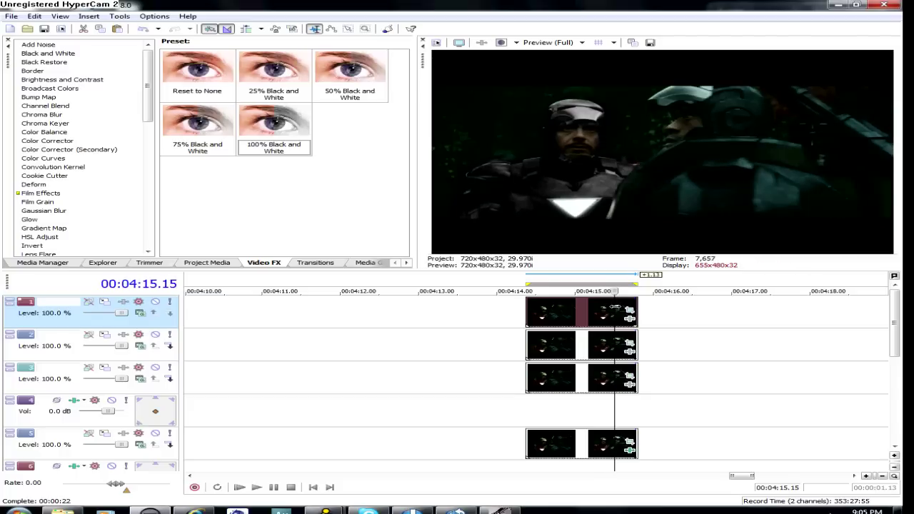
left_click(601, 307)
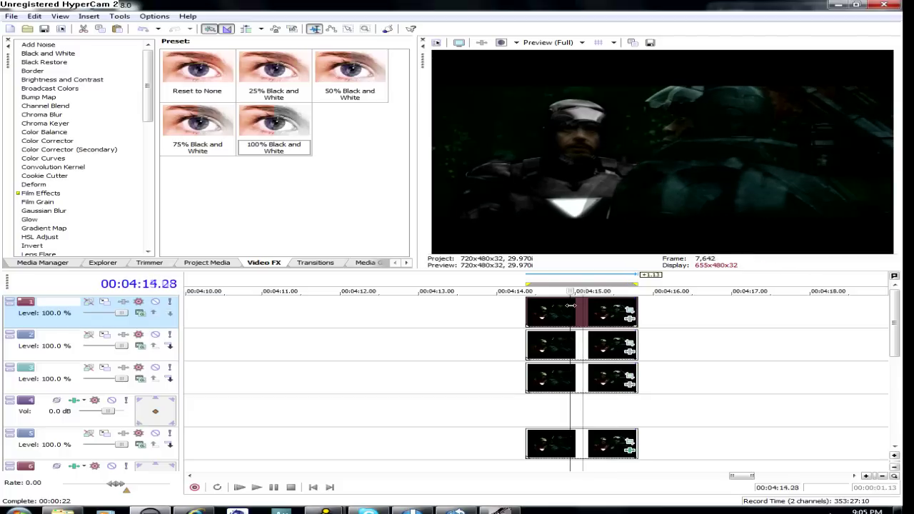
left_click(605, 306)
left_click(612, 307)
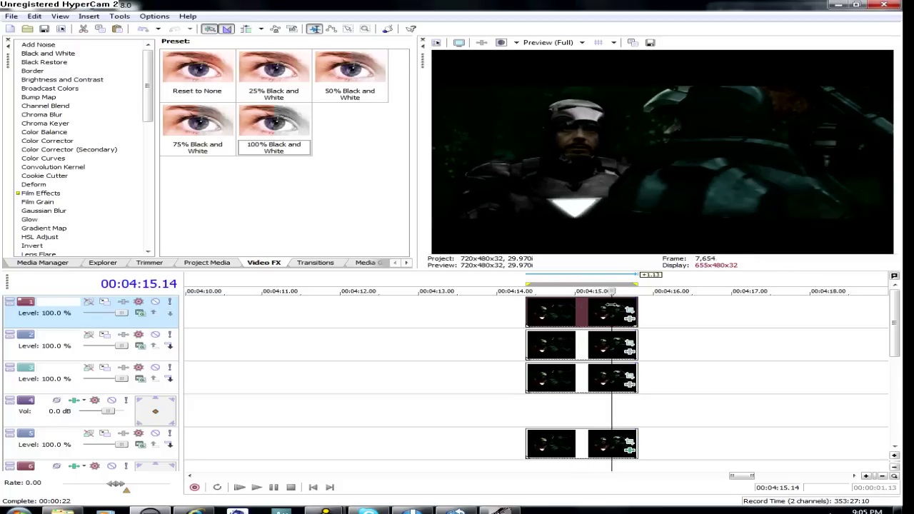
left_click(618, 306)
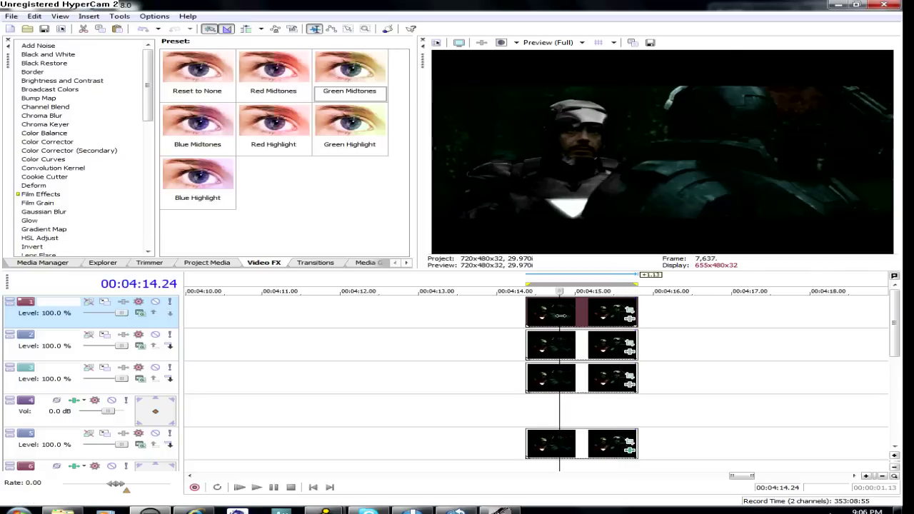
left_click_drag(560, 319, 580, 311)
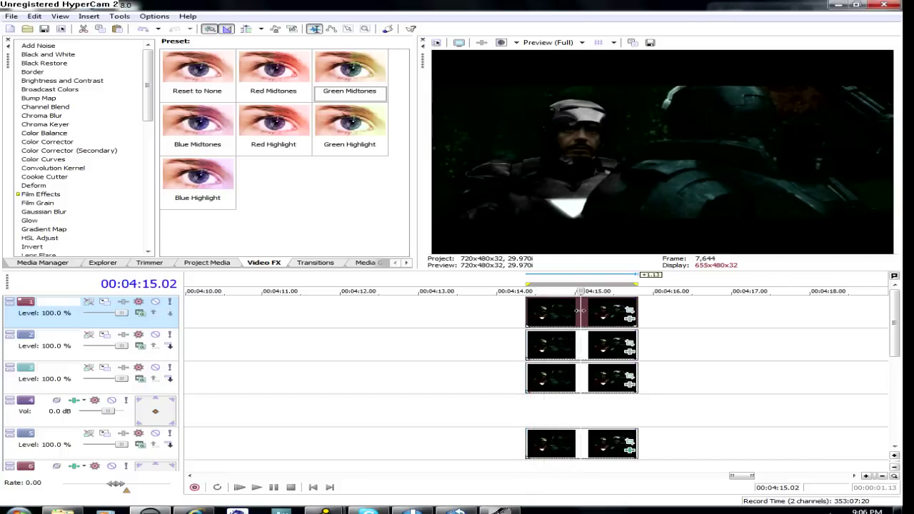